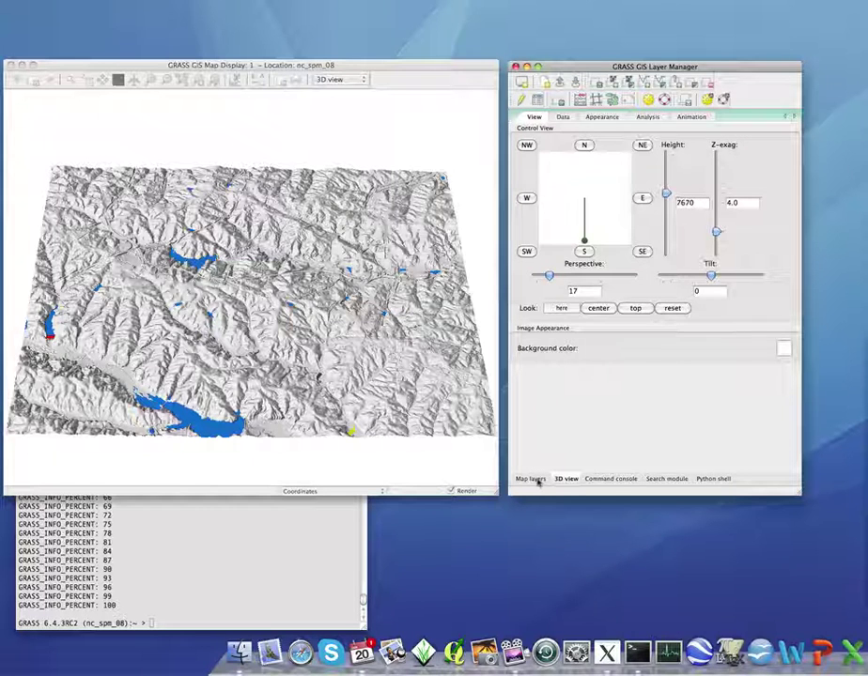
- Add the streams vector map from the PERMANENT mapset as a layer over the 3D elevation surface
click(530, 478)
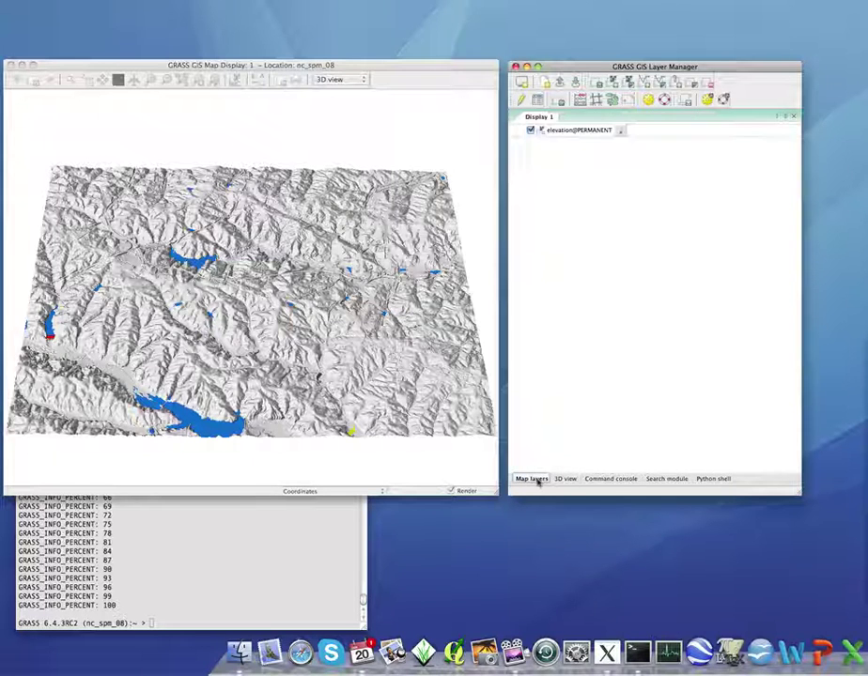
click(646, 84)
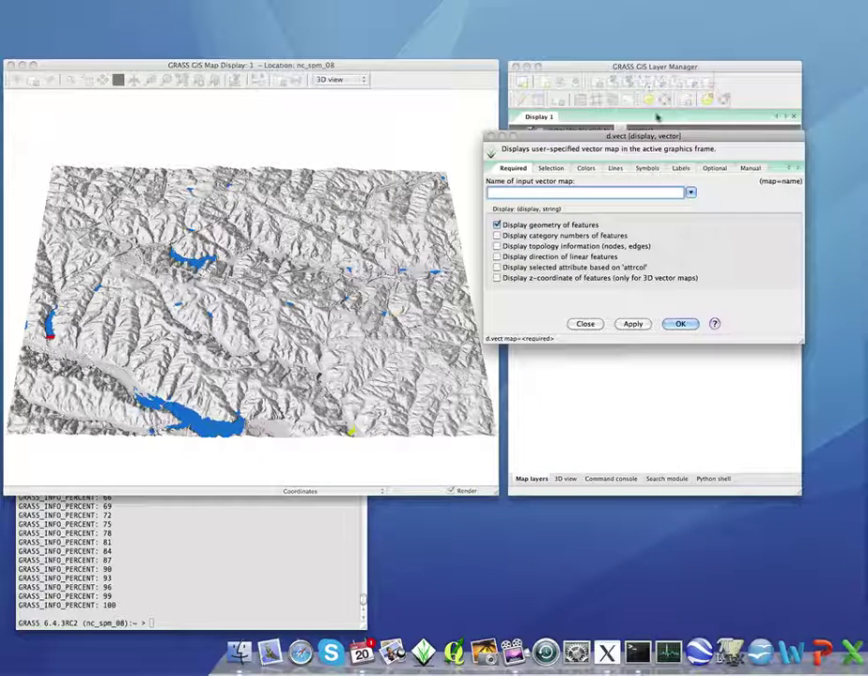
click(690, 193)
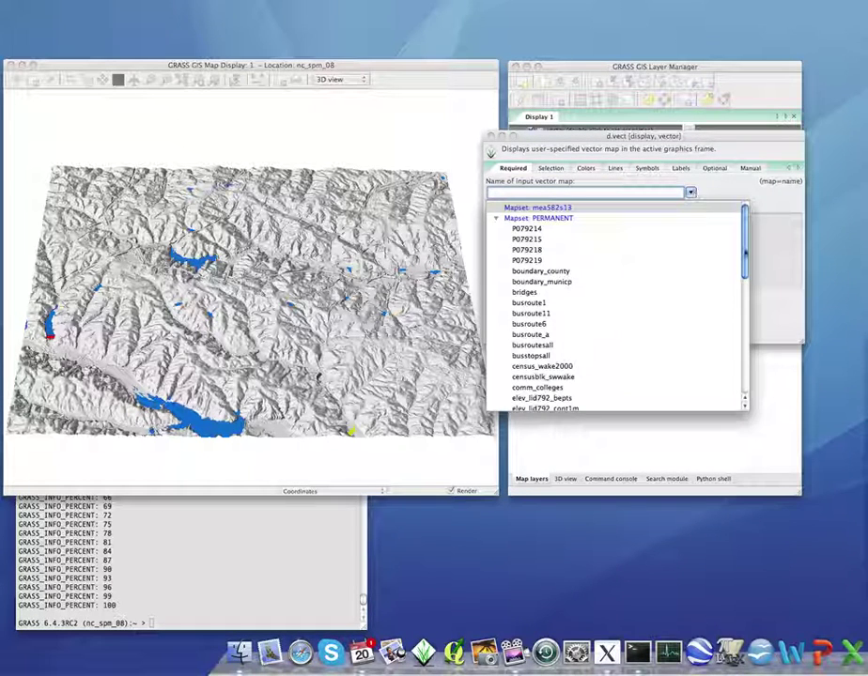
drag(744, 252, 744, 352)
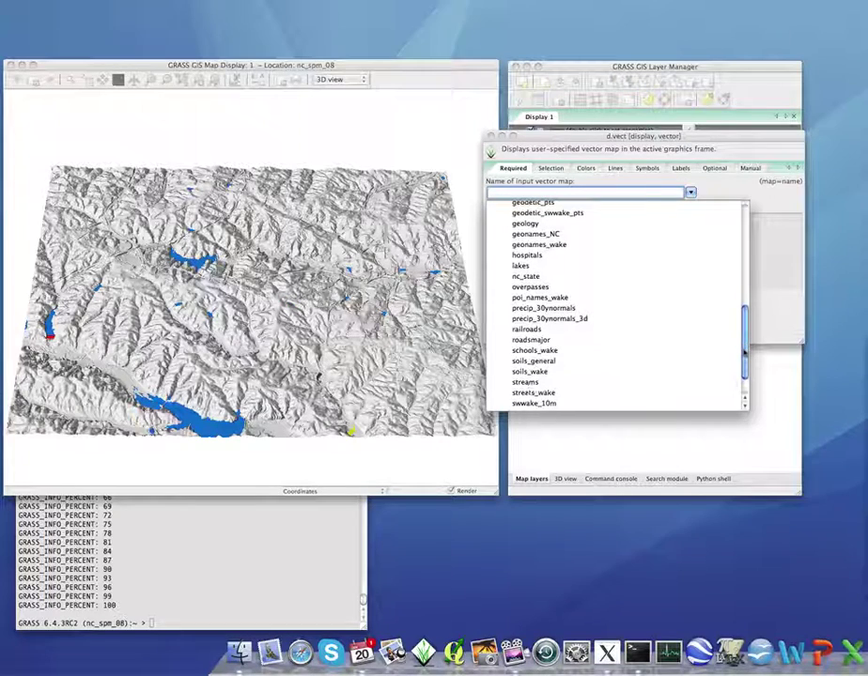
click(528, 383)
click(683, 323)
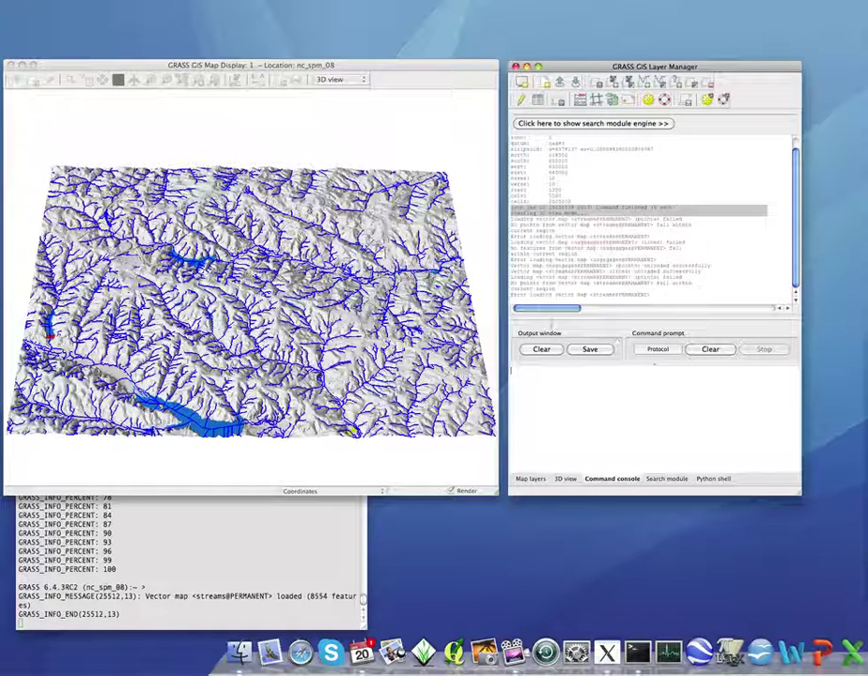
- Add the usgsgages vector map from the PERMANENT mapset as another layer in the 3D view
click(530, 479)
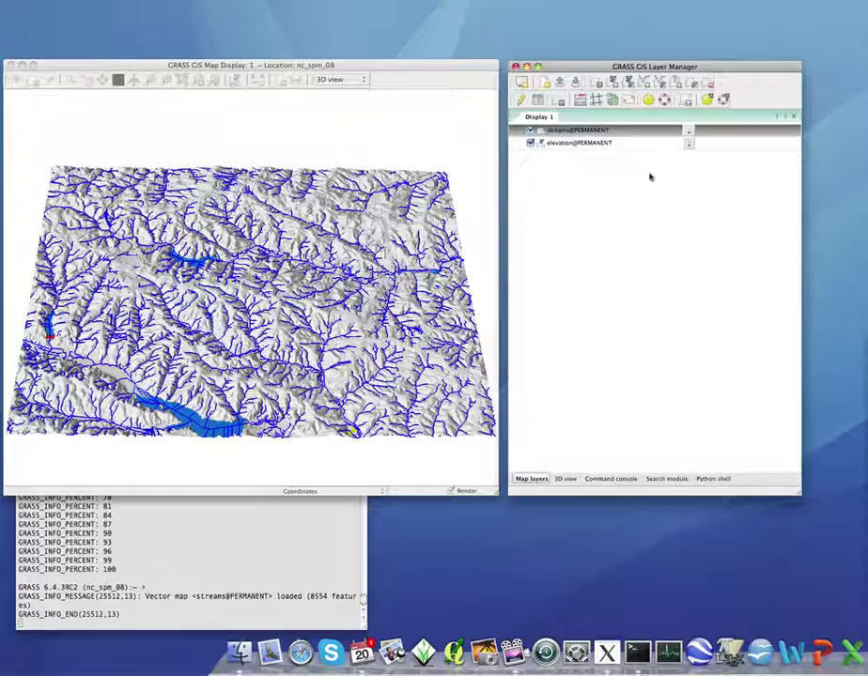
click(645, 82)
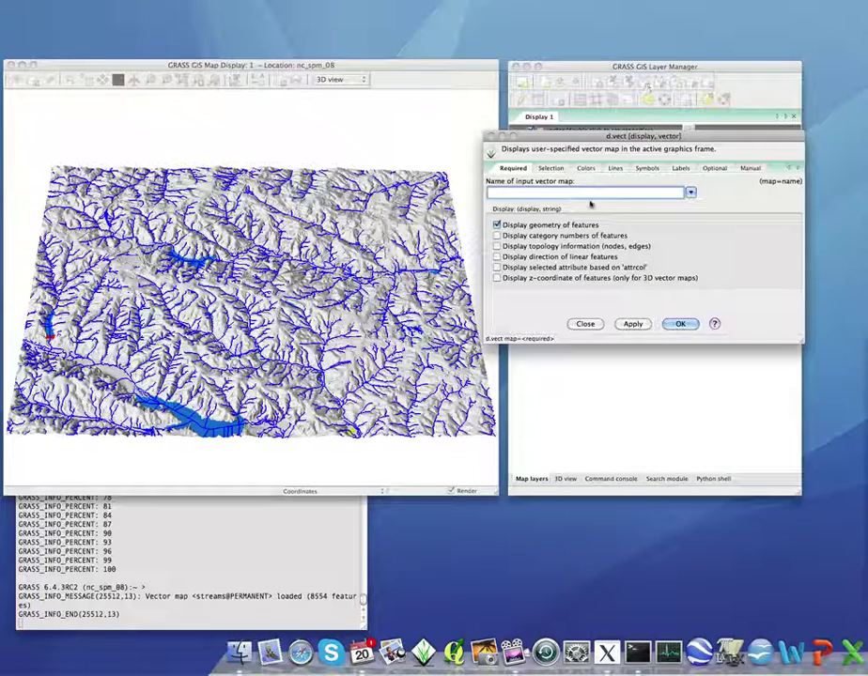
click(691, 193)
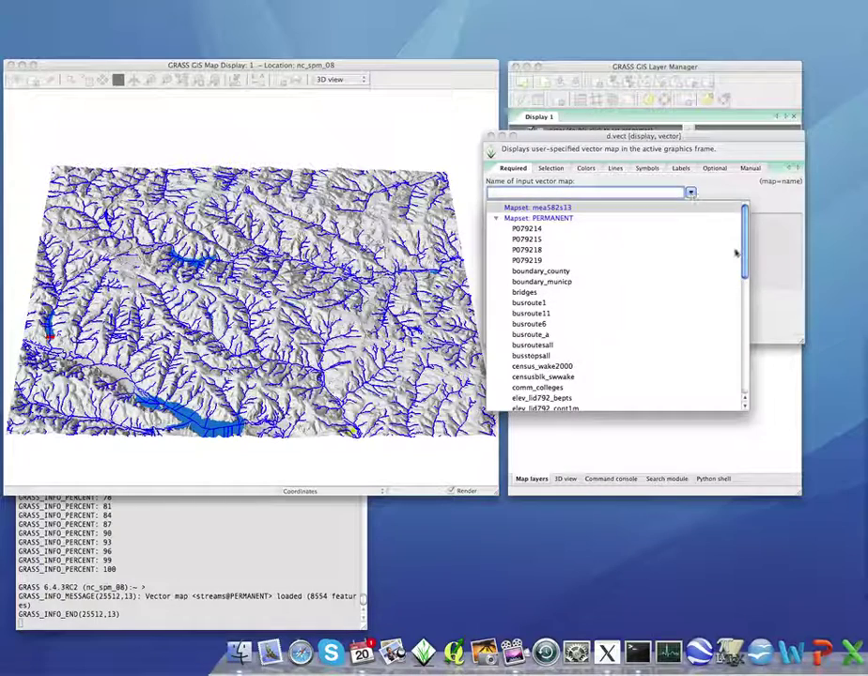
scroll(744, 254, down, 1)
drag(744, 254, 746, 367)
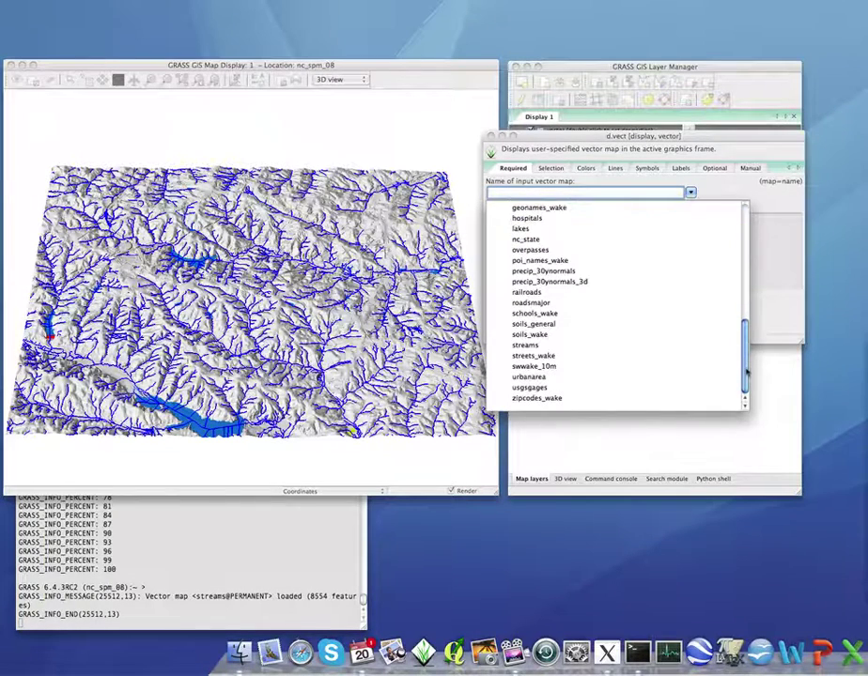
click(516, 389)
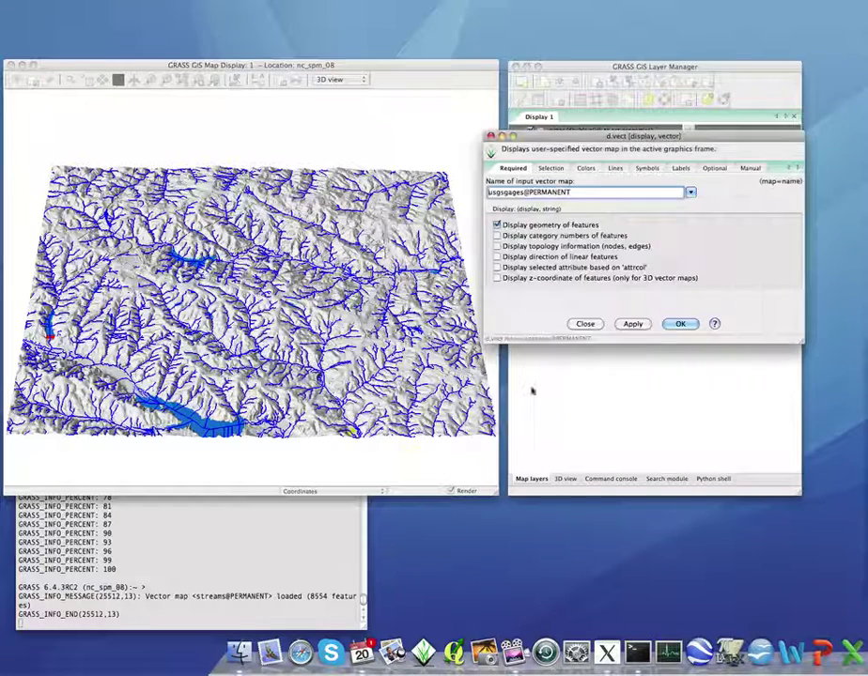
click(678, 324)
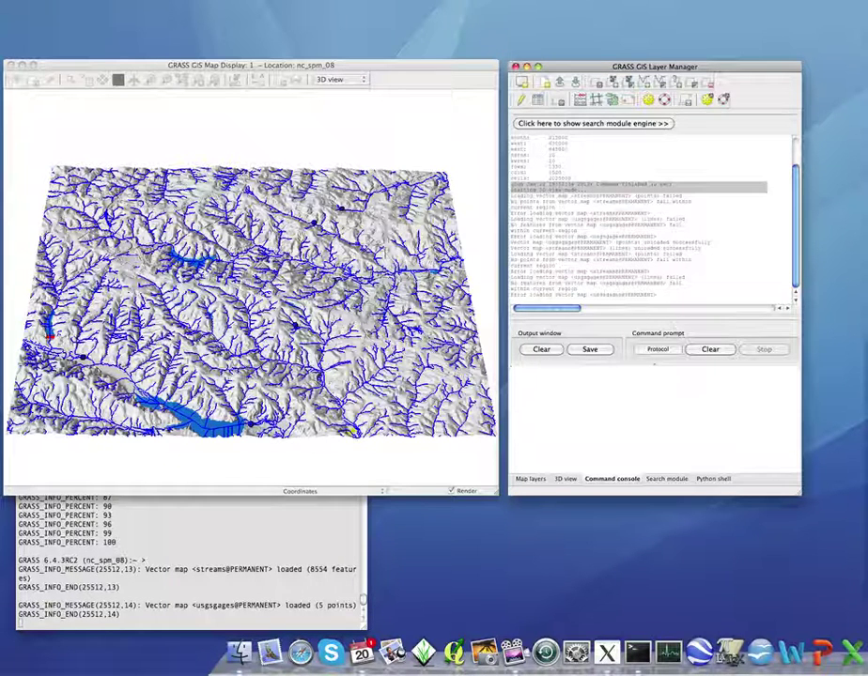
- In the 3D view's vector settings, set the line width of the streams map to 0
click(566, 479)
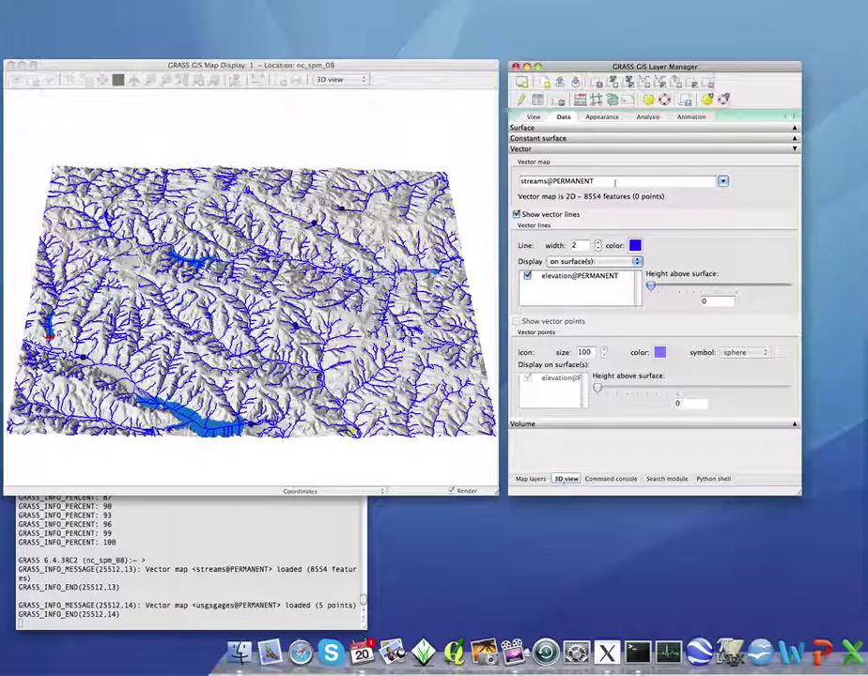
click(722, 180)
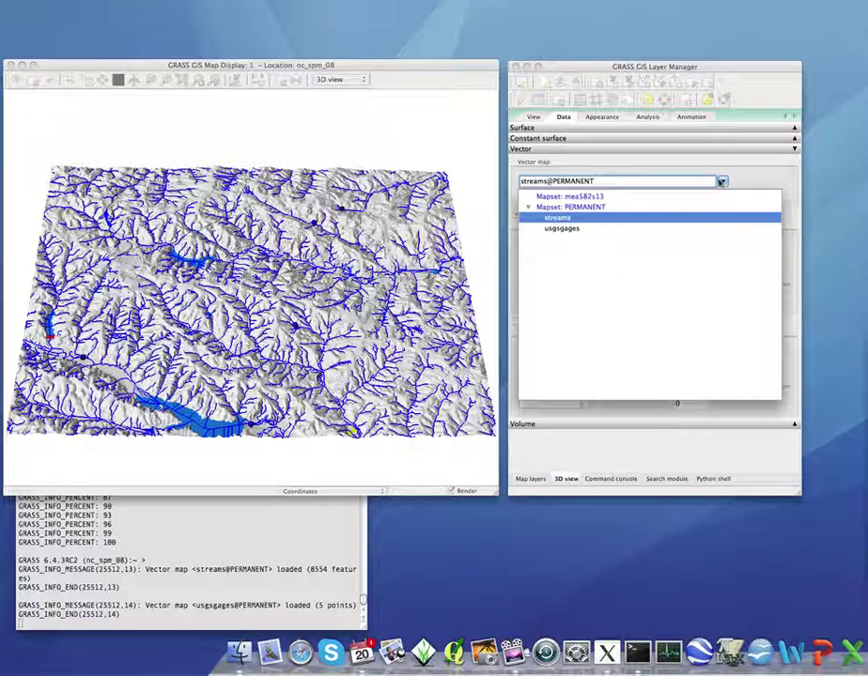
click(558, 218)
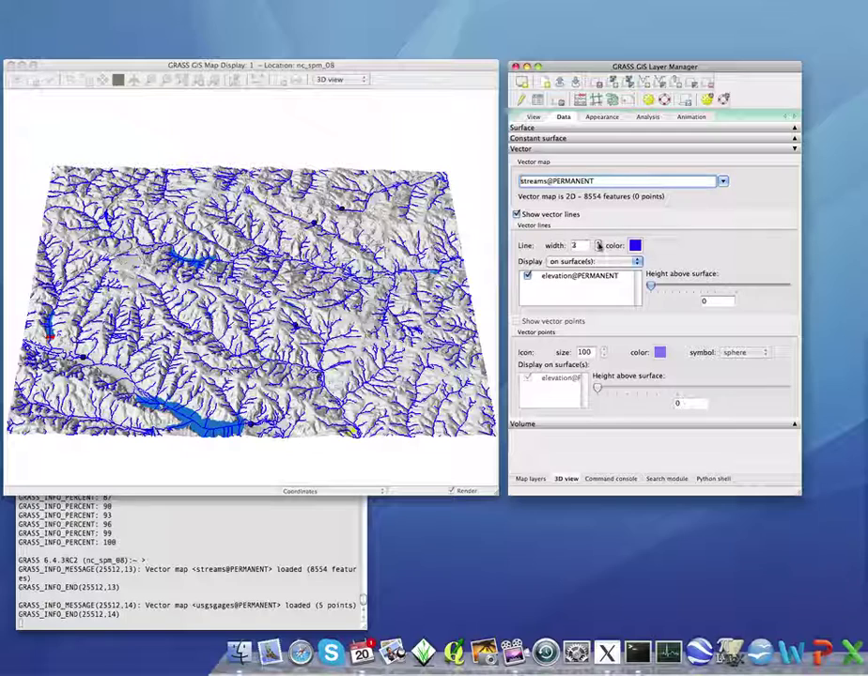
click(598, 242)
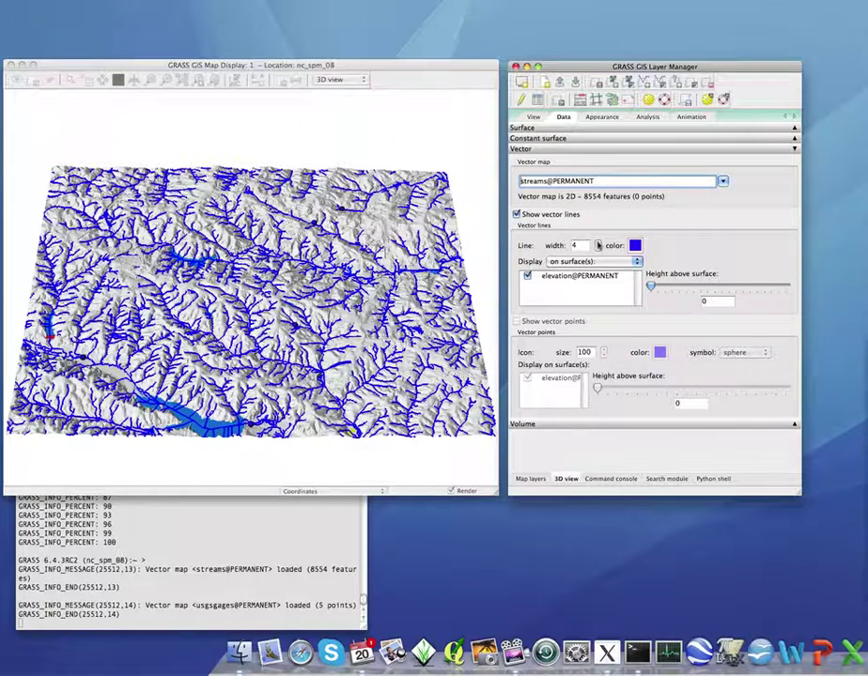
click(598, 247)
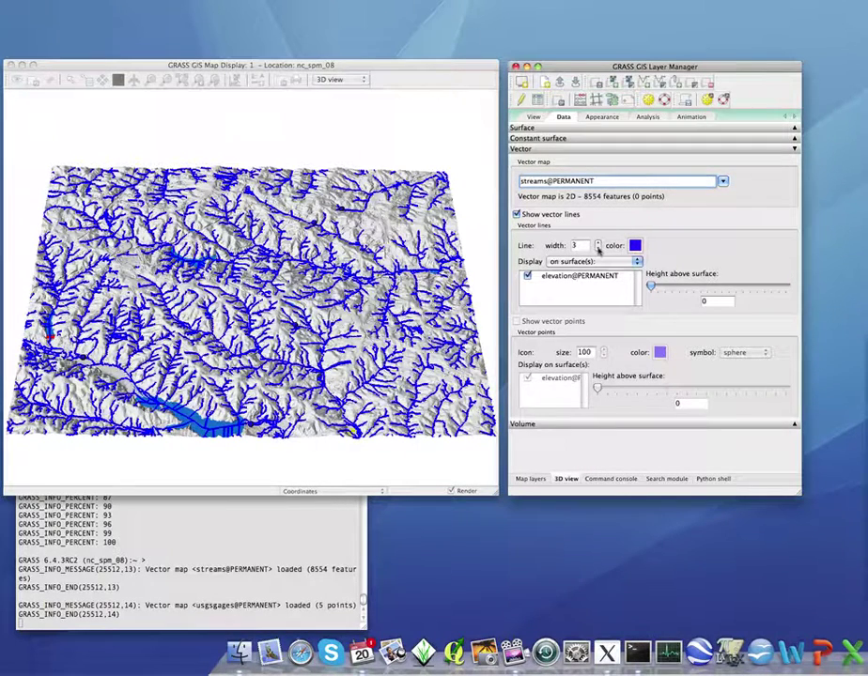
click(597, 248)
click(597, 248)
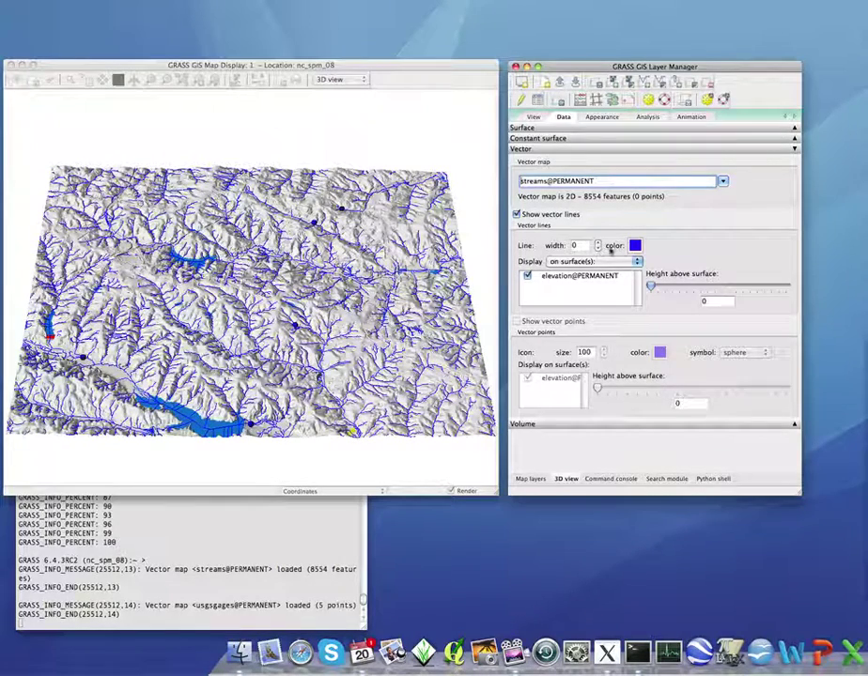
- Change the line color of the streams map to a darker blue
click(635, 245)
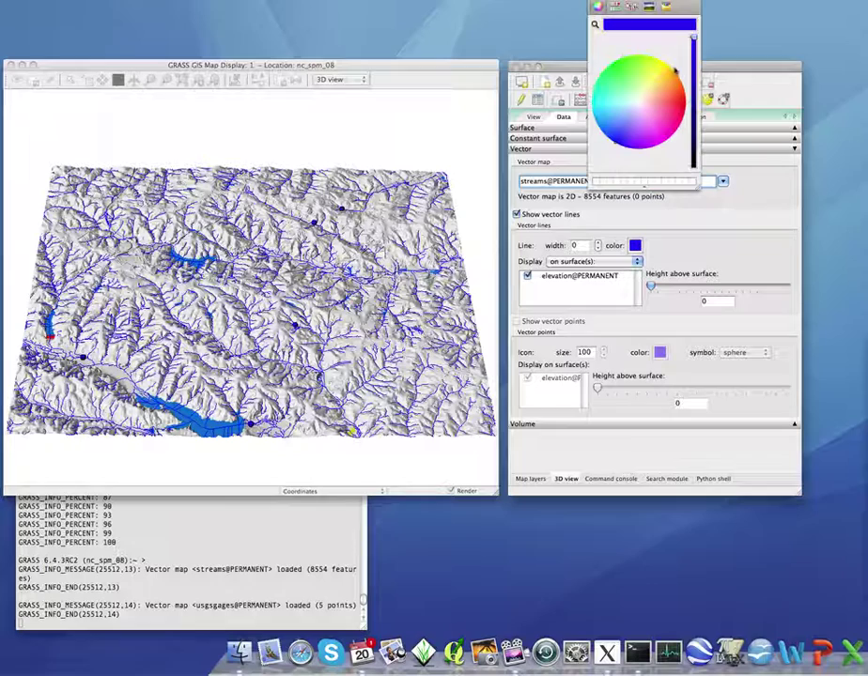
drag(692, 39, 692, 91)
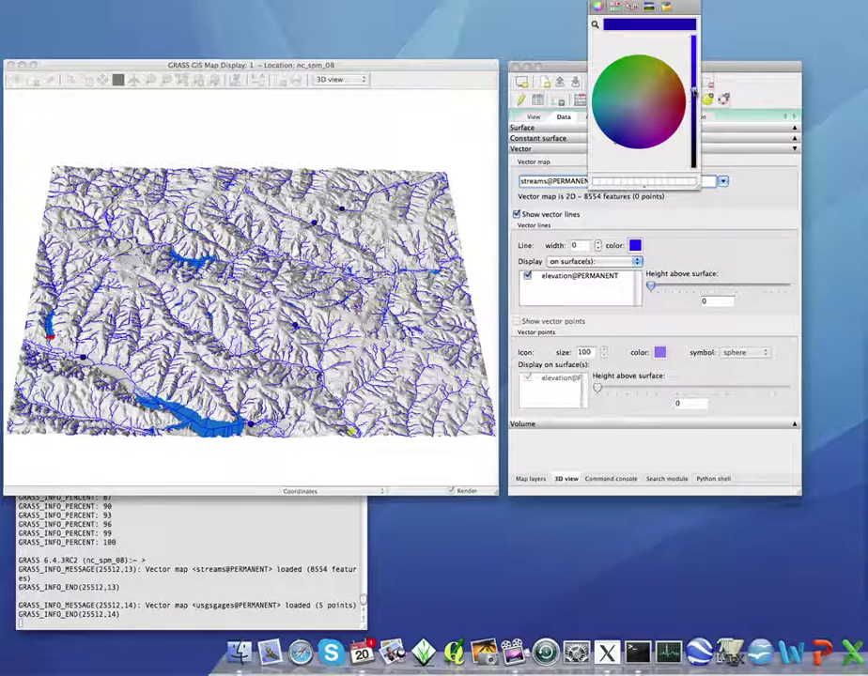
key(Escape)
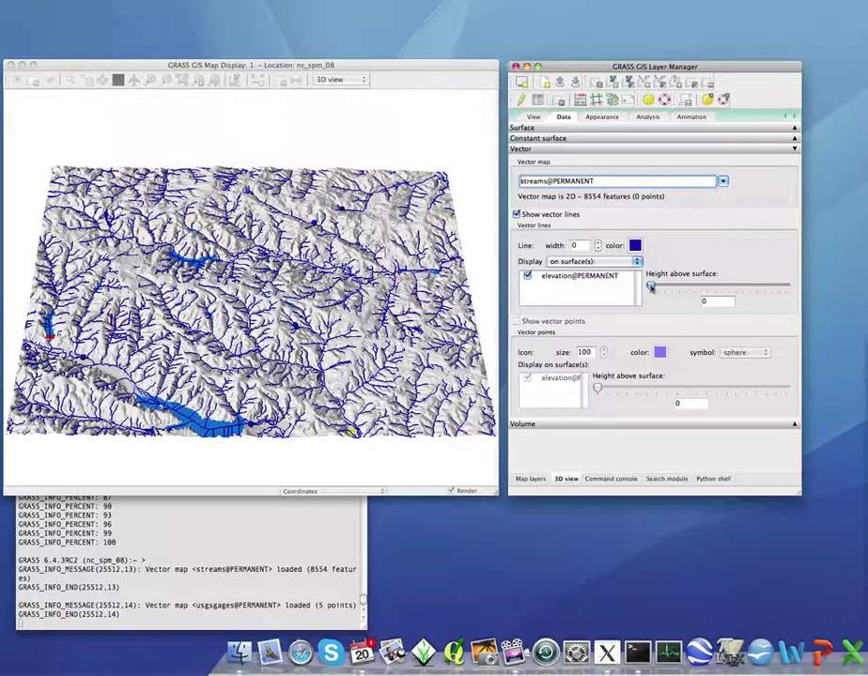
- Set the height above surface of the stream lines to 0.3
drag(650, 286, 649, 288)
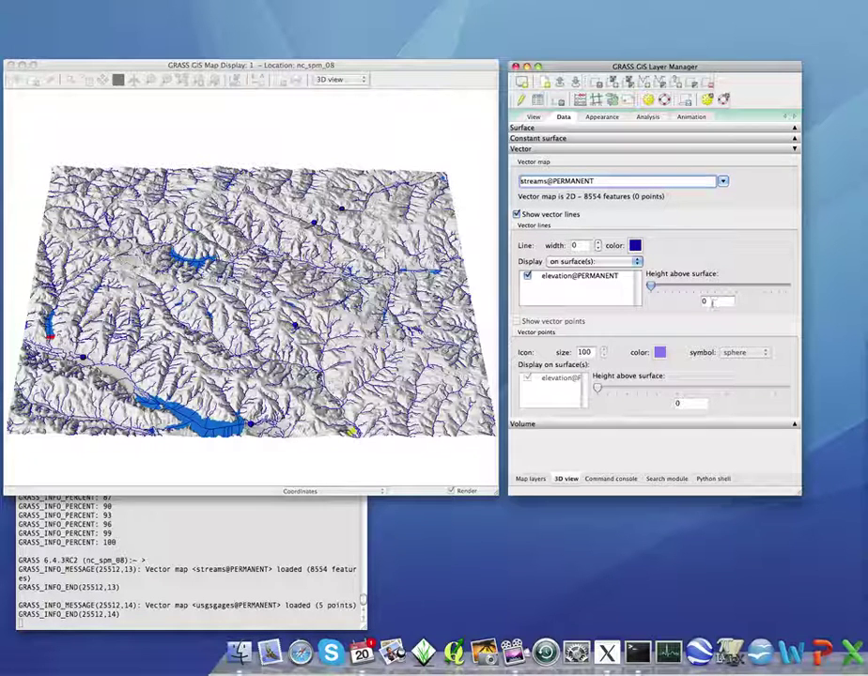
click(712, 303)
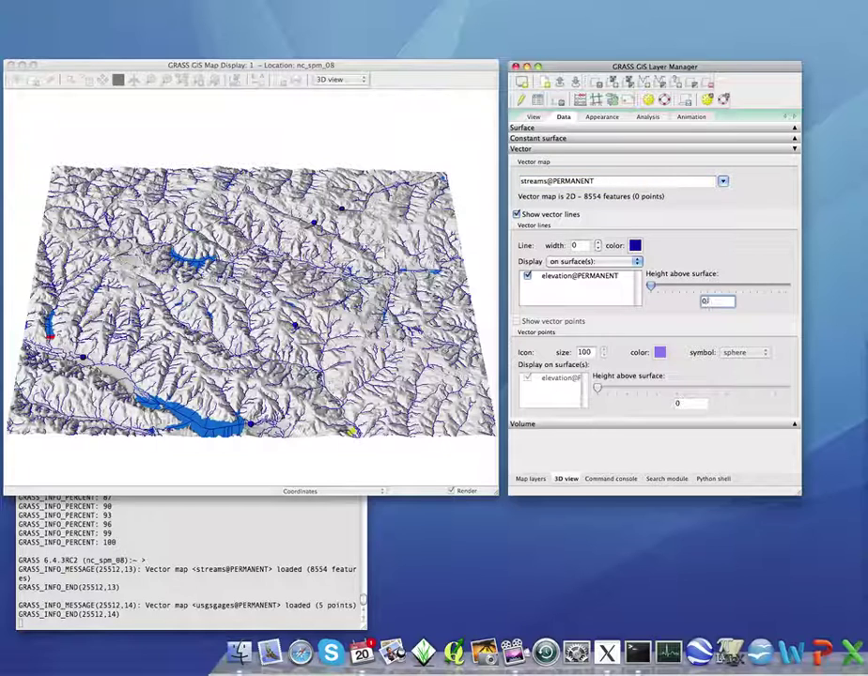
text(.3)
key(Return)
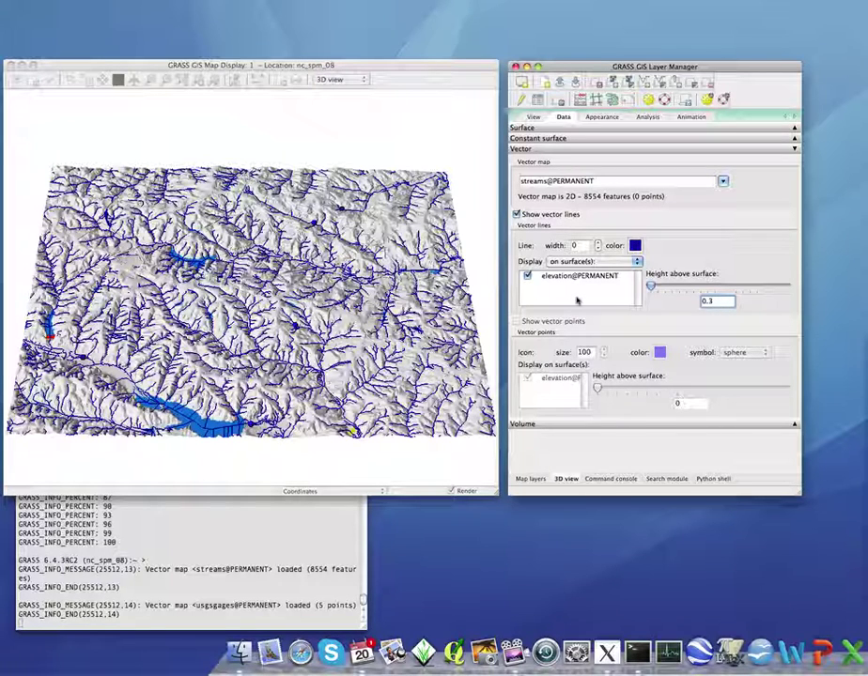
- Select the usgsgages vector map in the 3D vector settings and color its points red
click(722, 182)
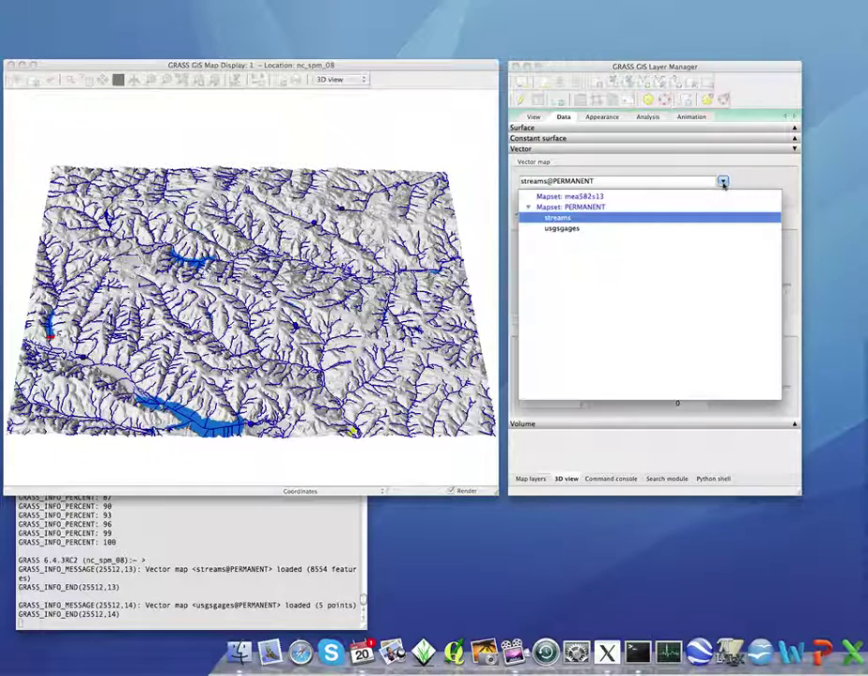
click(573, 230)
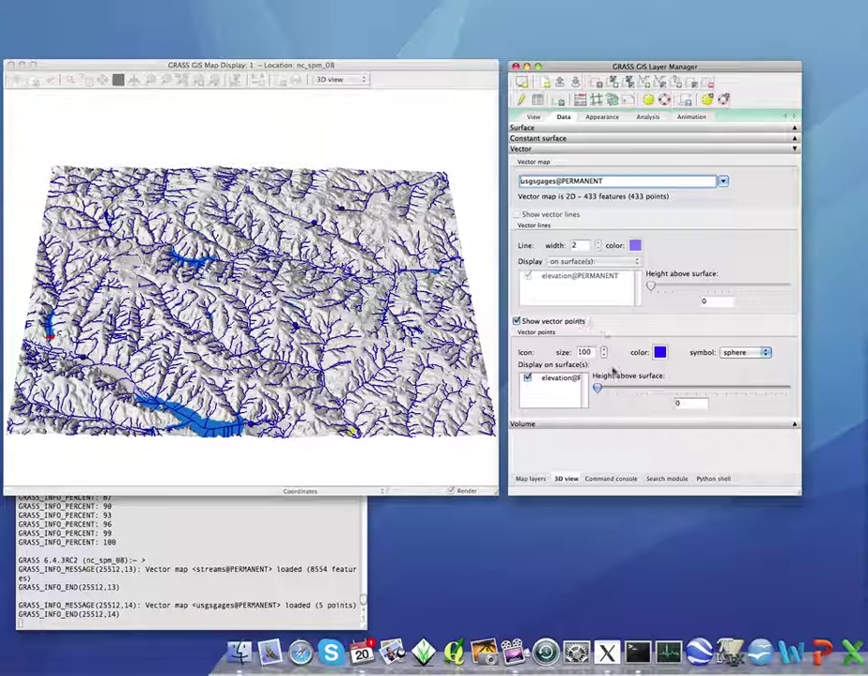
click(661, 352)
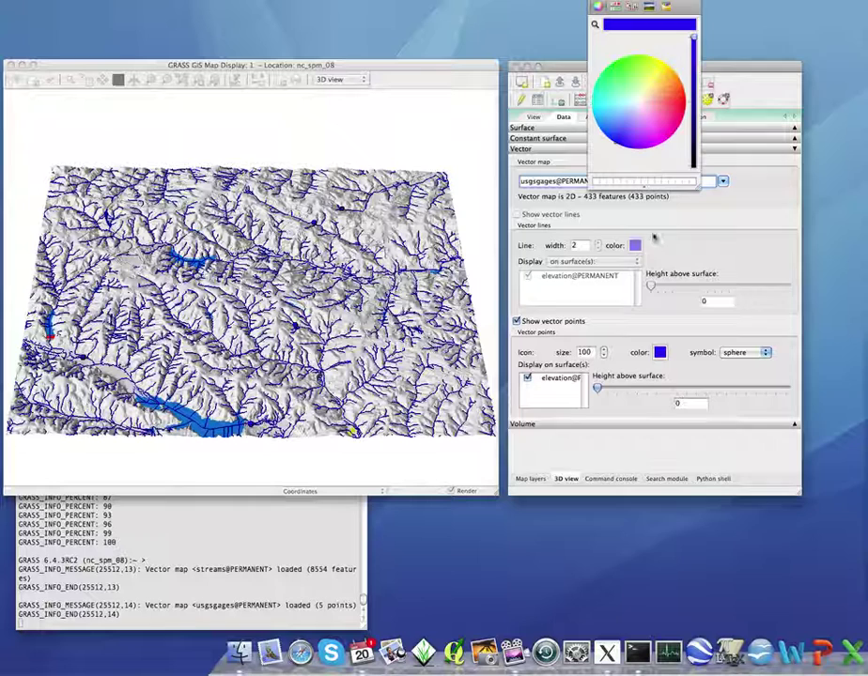
drag(657, 105, 683, 100)
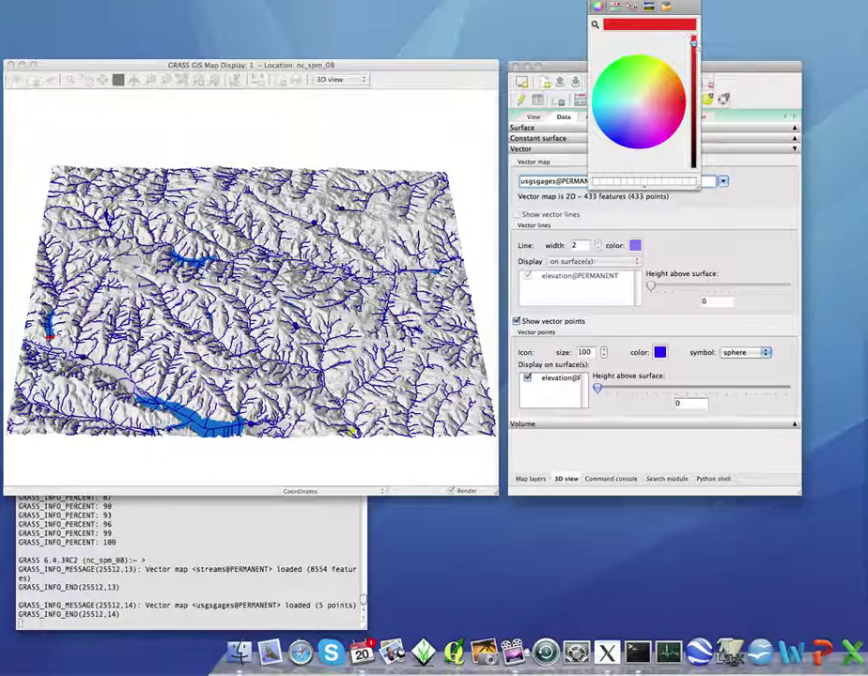
click(648, 24)
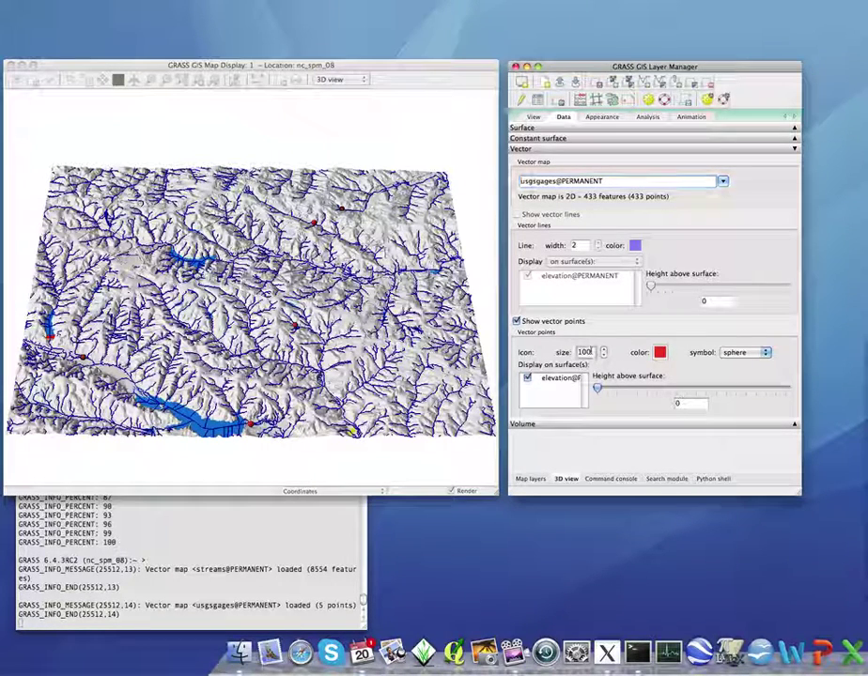
- Set the usgsgages point icons to size 150 with the diamond symbol, keeping their height above surface at 0
key(BackSpace)
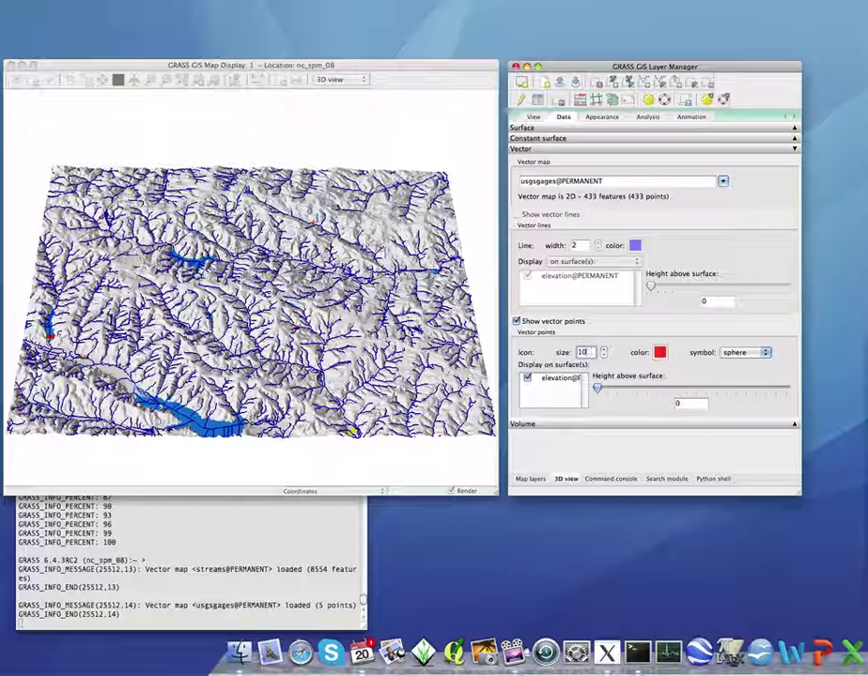
key(BackSpace)
text(50)
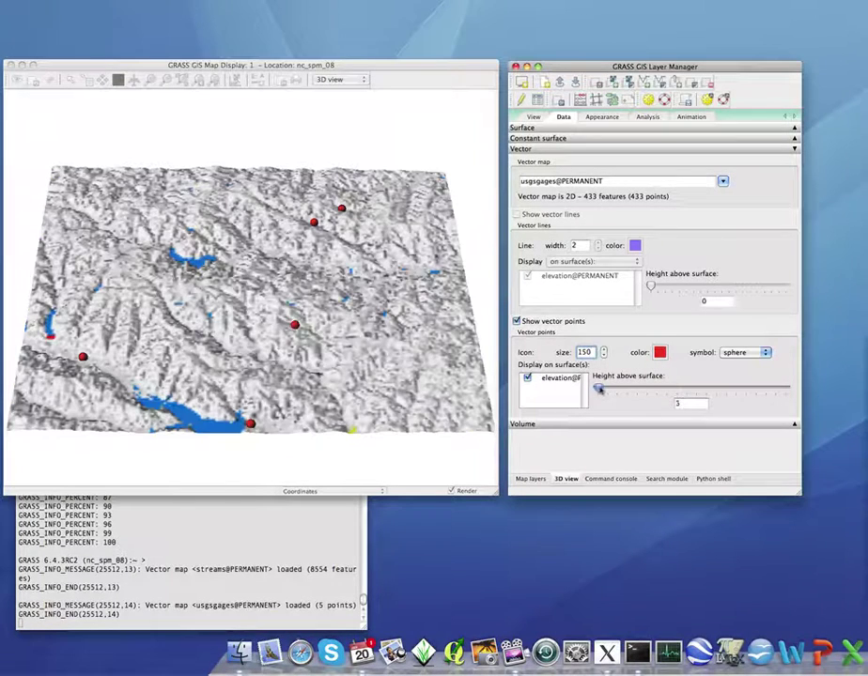
mouse_move(597, 389)
mouse_down()
mouse_move(655, 388)
mouse_move(597, 389)
mouse_up()
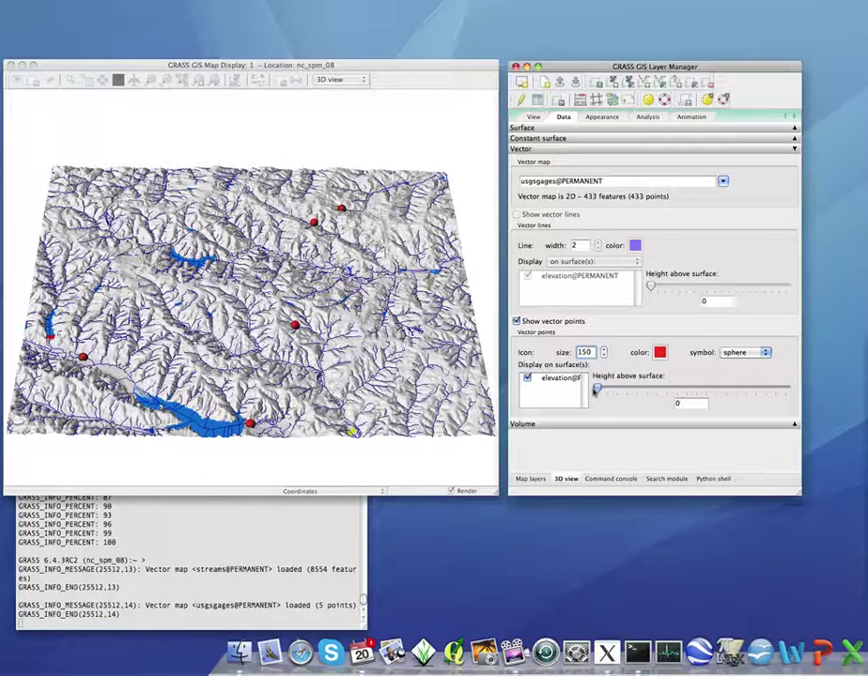
click(764, 353)
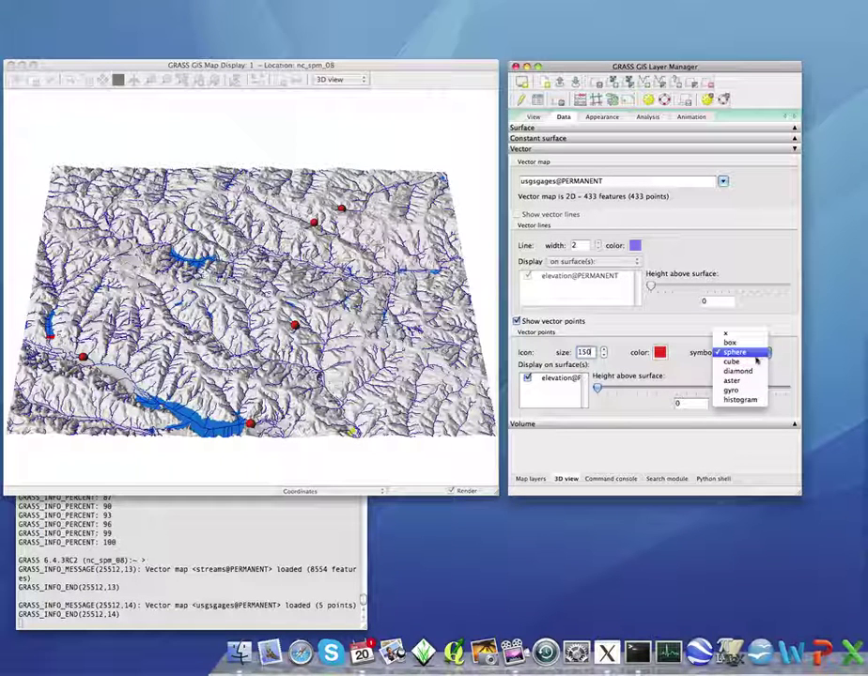
click(747, 373)
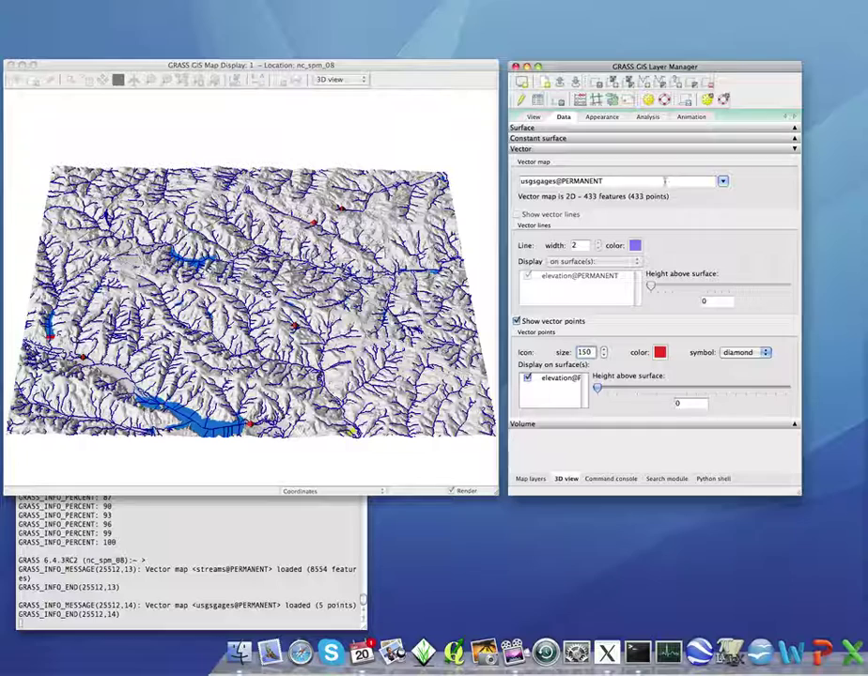
- Add a fringe to the S & W and S & E edges of the elevation surface, with fringe elevation from bottom set to 45
click(604, 116)
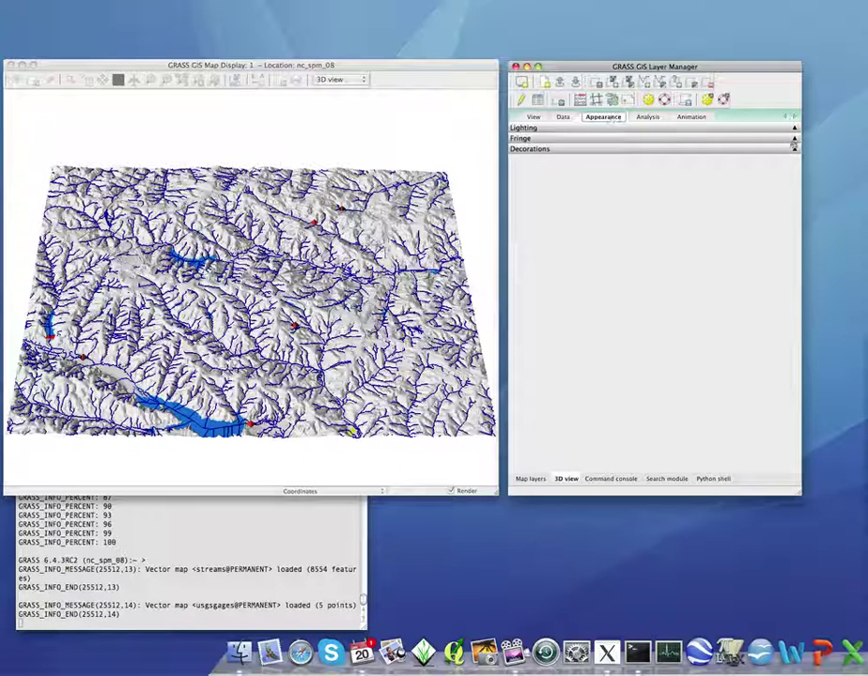
click(795, 139)
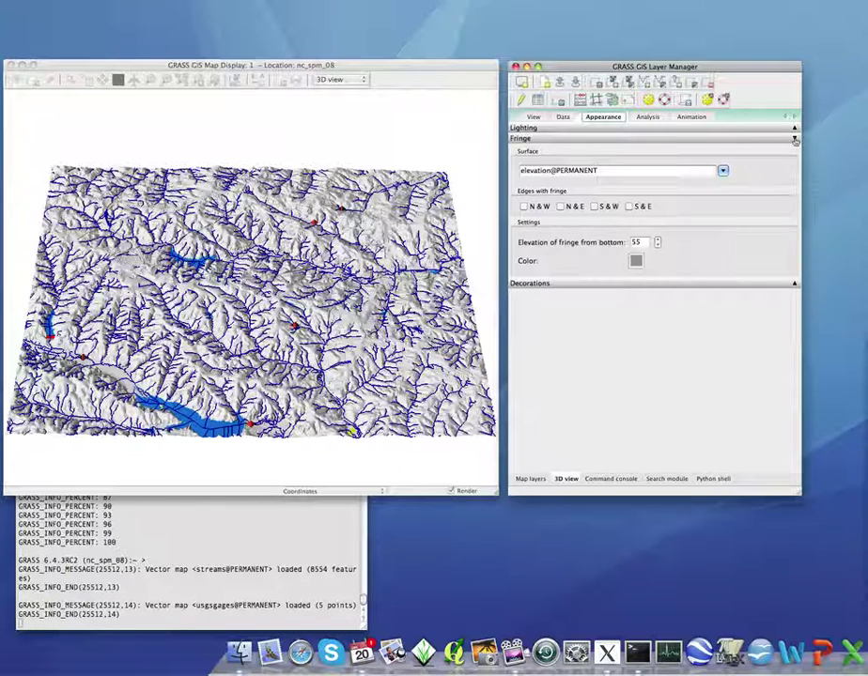
click(594, 207)
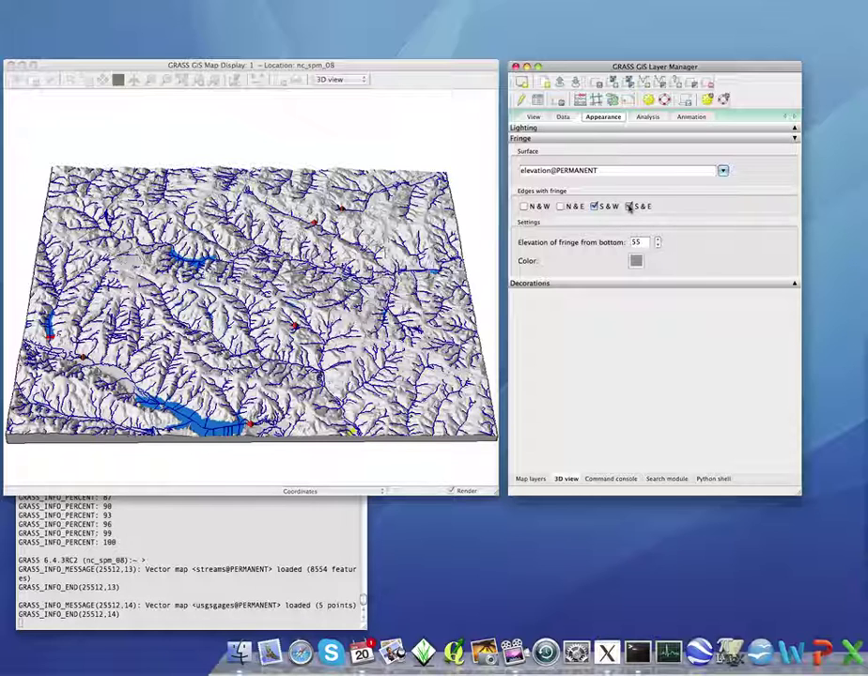
click(628, 207)
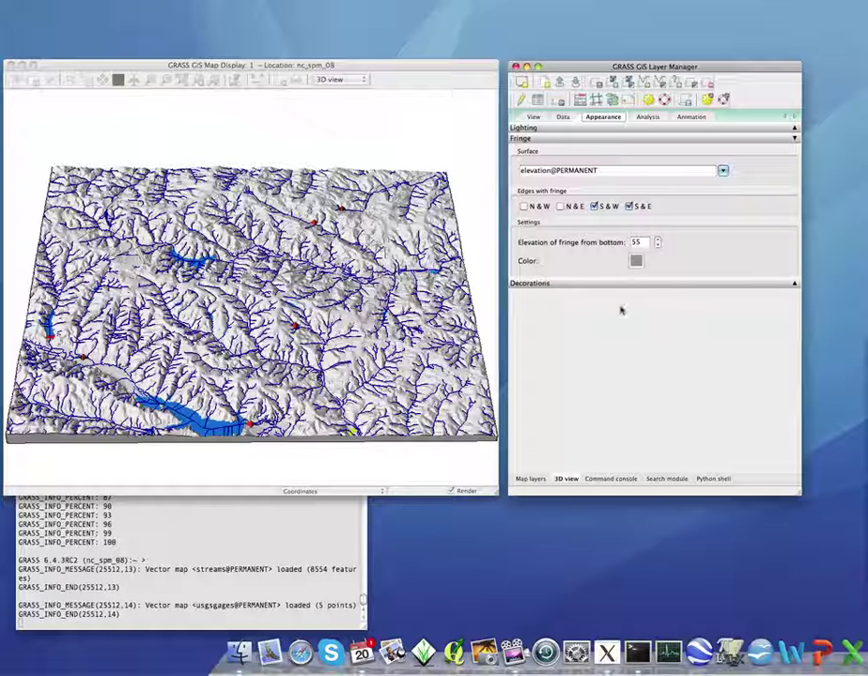
double_click(636, 242)
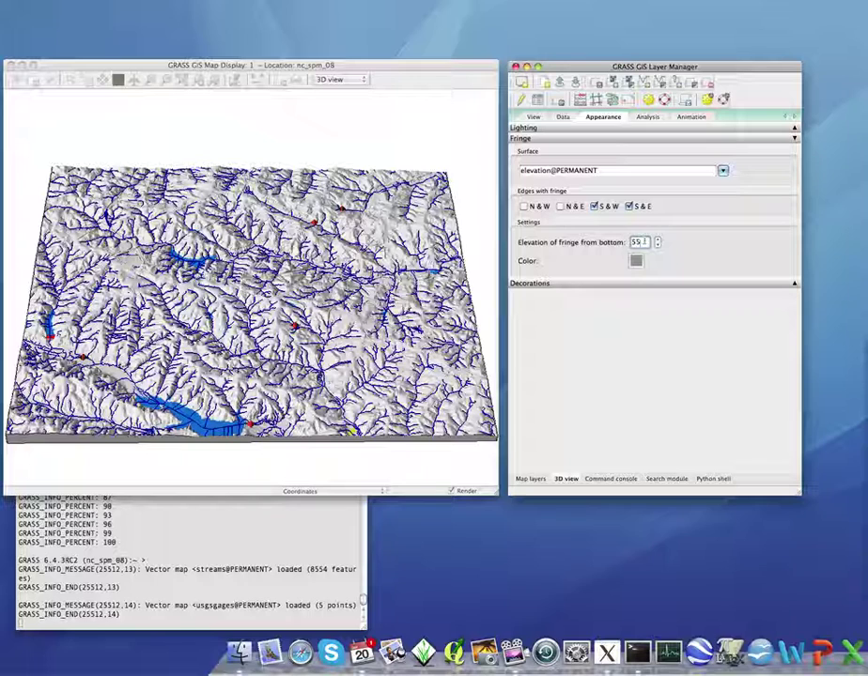
key(BackSpace)
- View the surface from the southeast with the view height at about 7957 and the perspective at 16
click(533, 117)
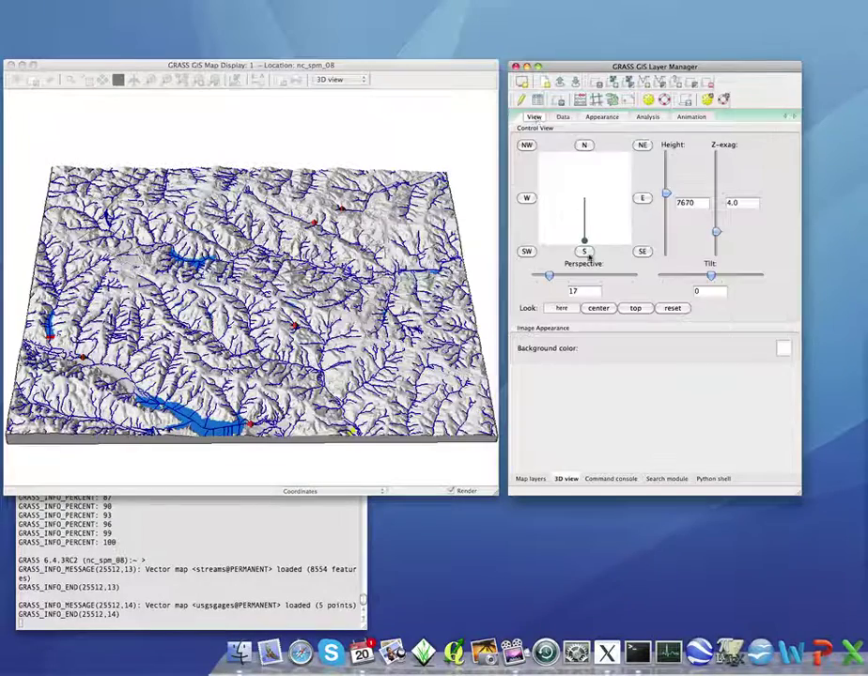
drag(584, 249, 620, 240)
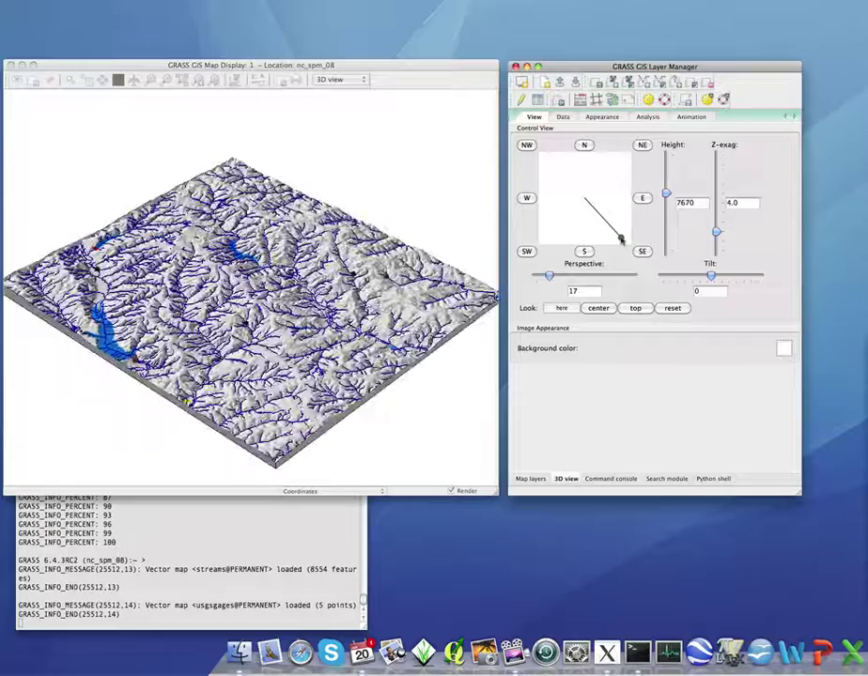
drag(666, 192, 666, 208)
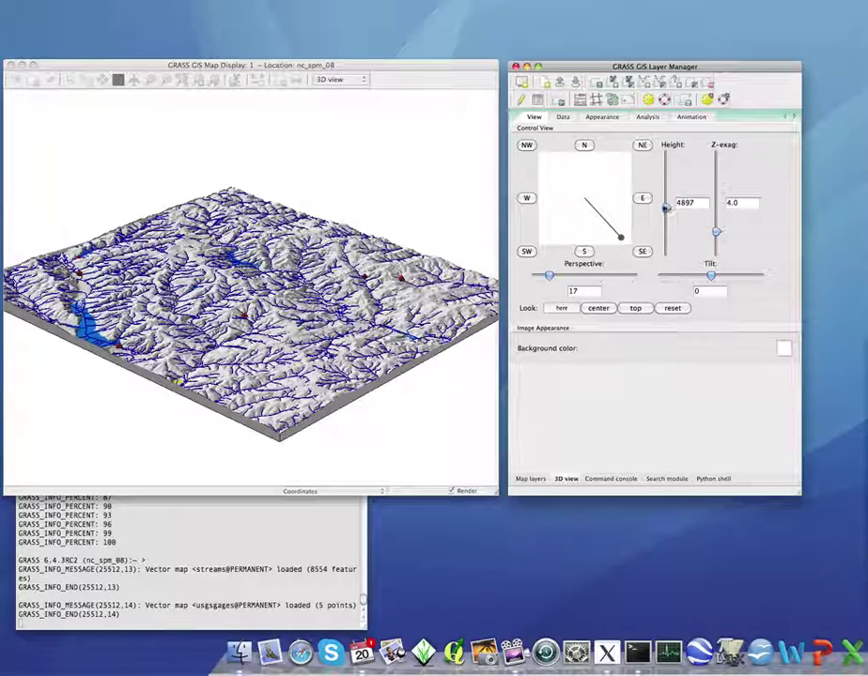
drag(620, 236, 606, 242)
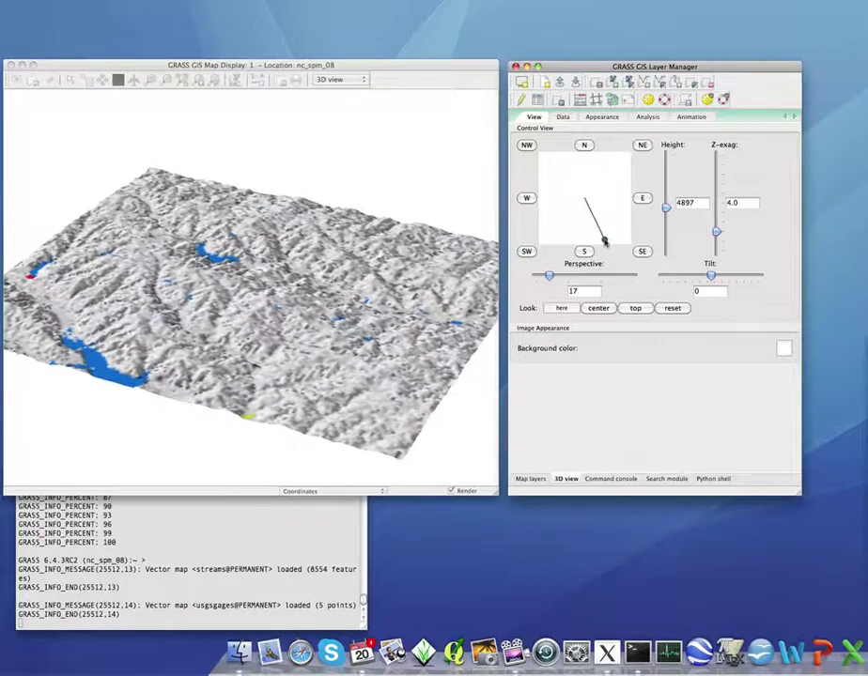
drag(604, 242, 624, 243)
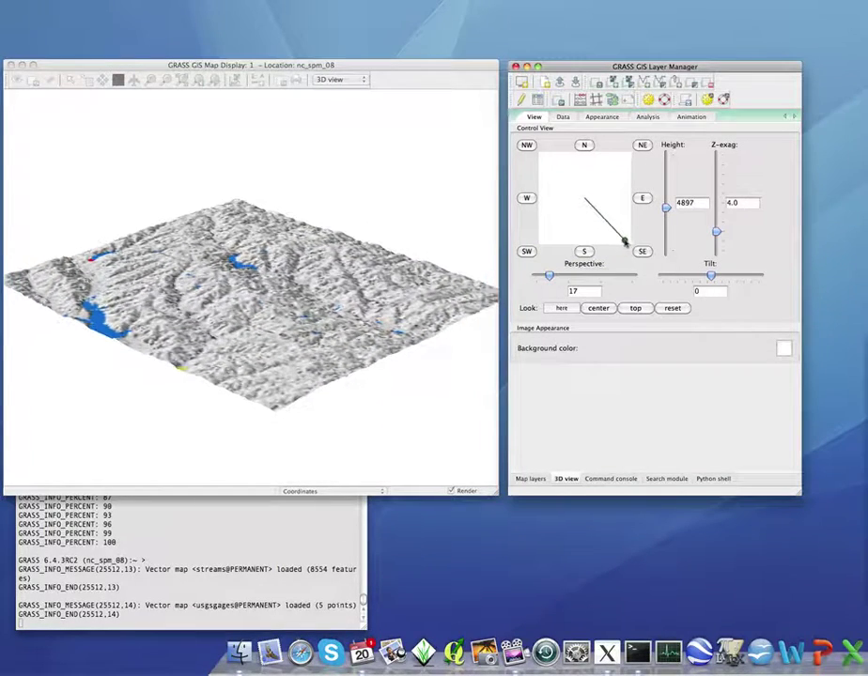
drag(549, 276, 554, 275)
drag(666, 208, 665, 191)
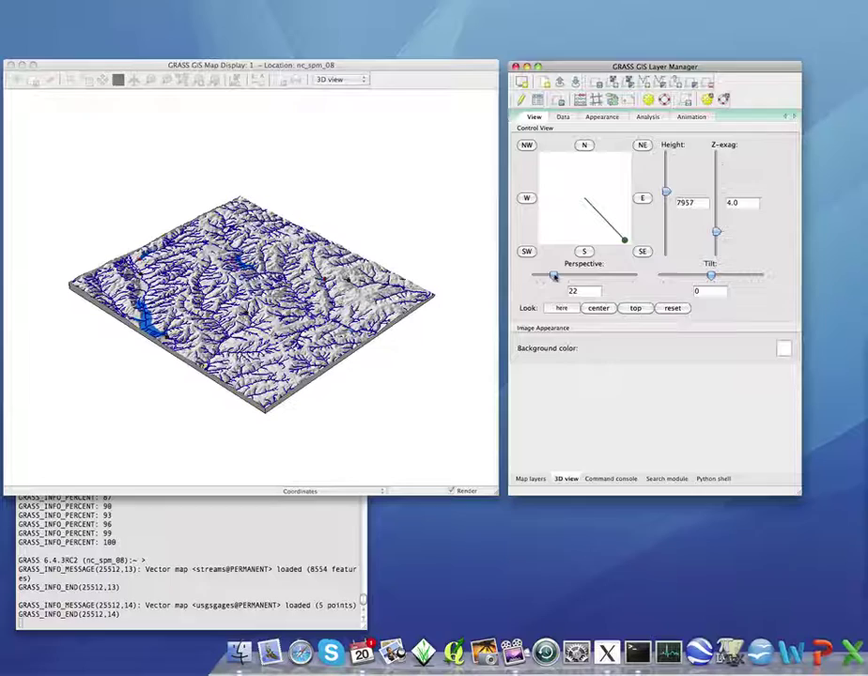
drag(554, 276, 550, 278)
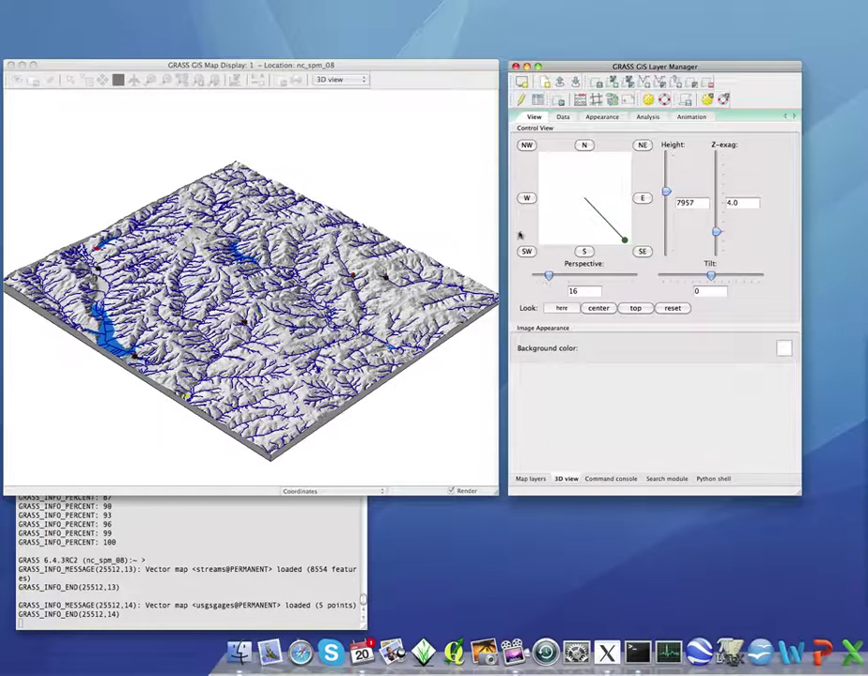
- Place a black north arrow 1800 map units long just outside the surface's southeastern fringe edge, near the front corner
click(594, 118)
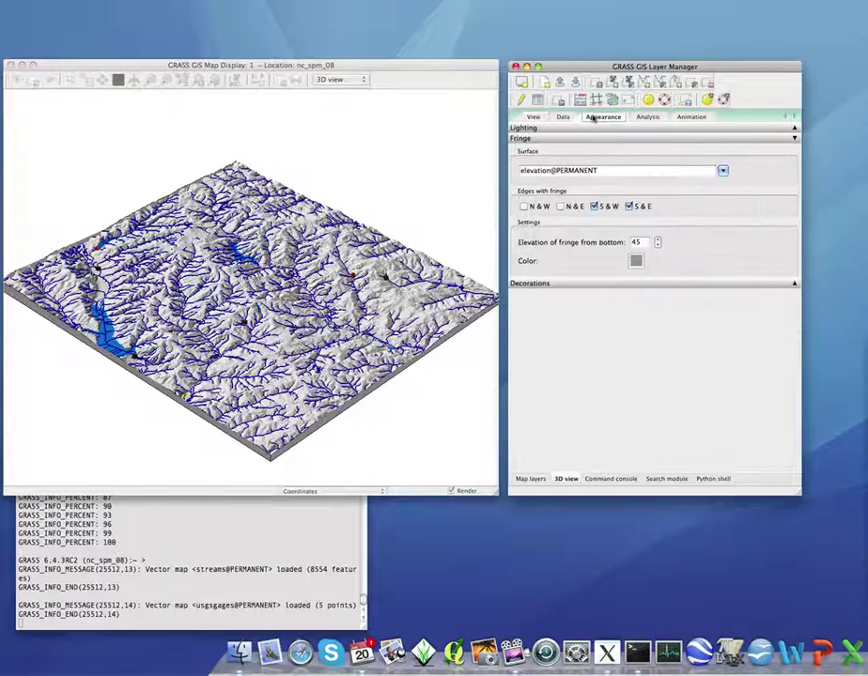
click(795, 285)
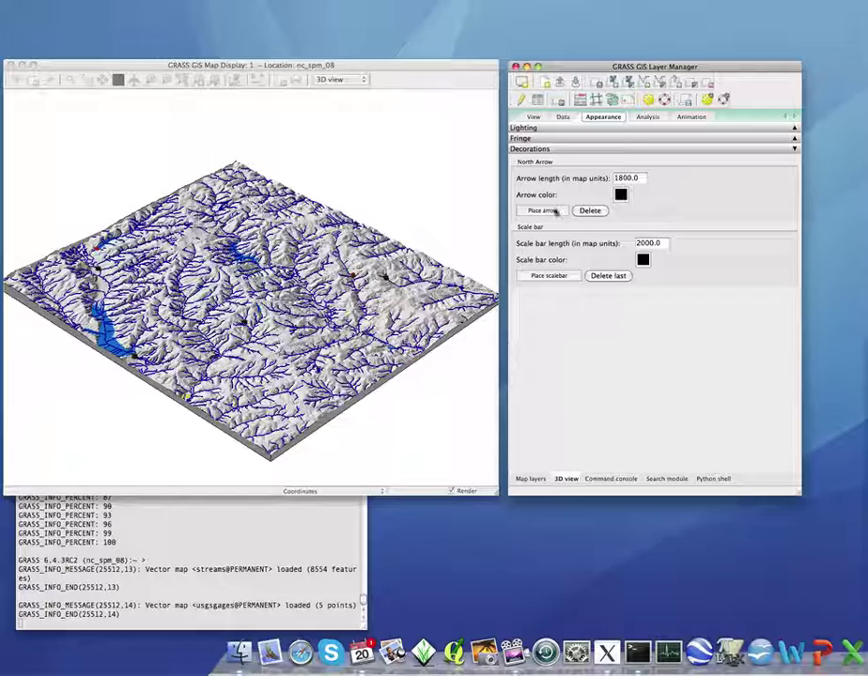
click(555, 211)
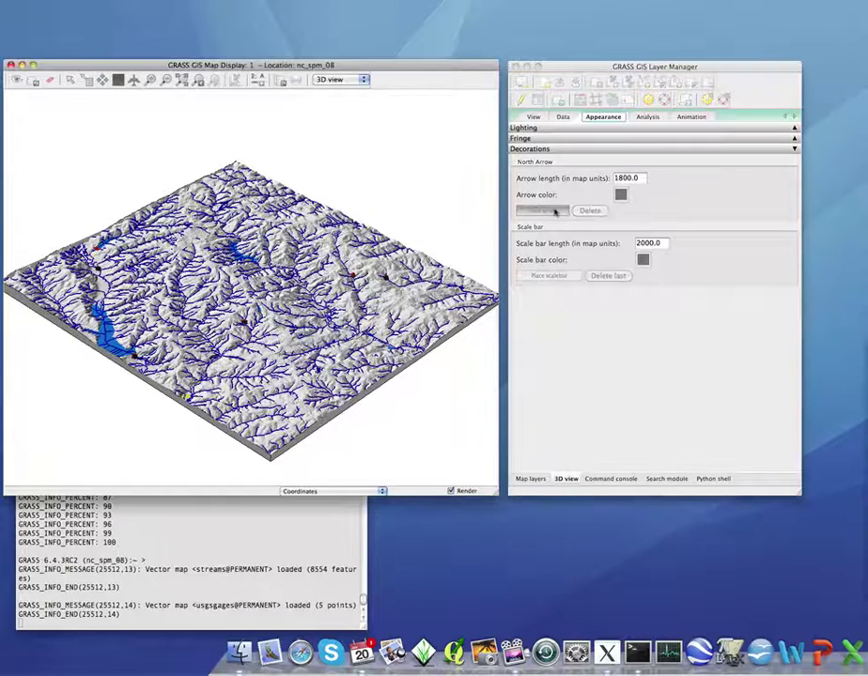
click(360, 423)
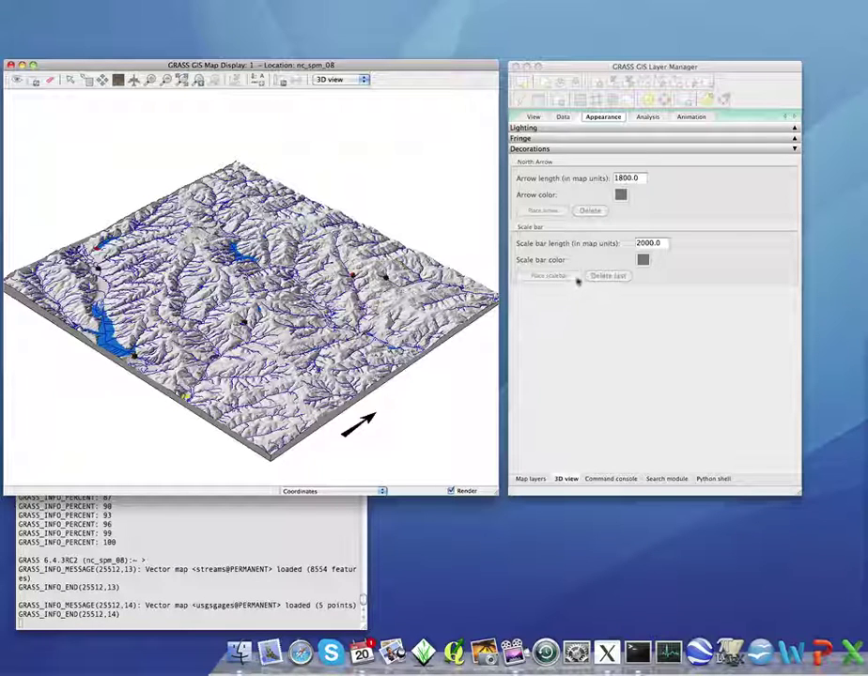
- Set the scale bar length to 2000 map units and place the scale bar beside the southwestern fringe edge
click(653, 242)
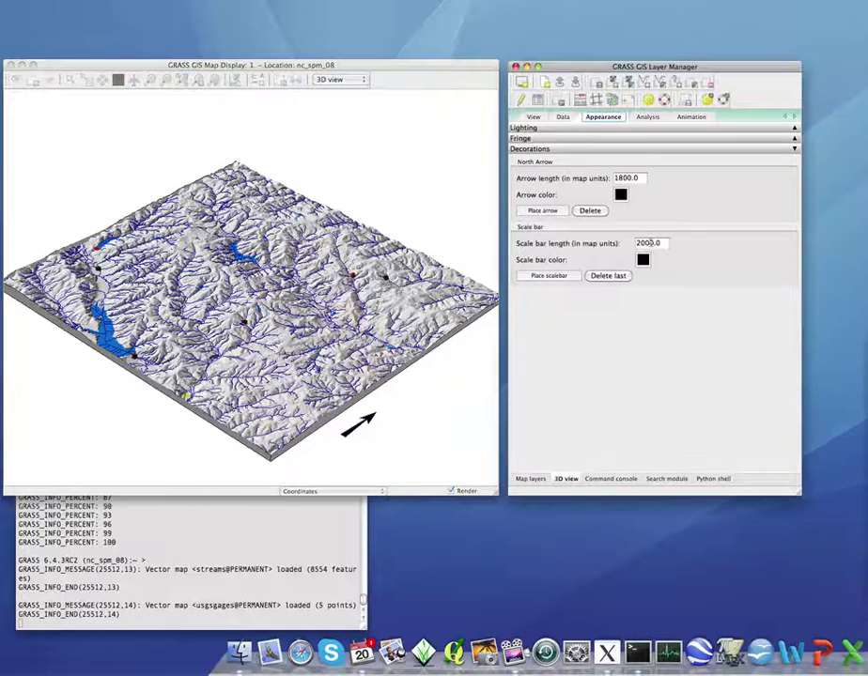
click(652, 242)
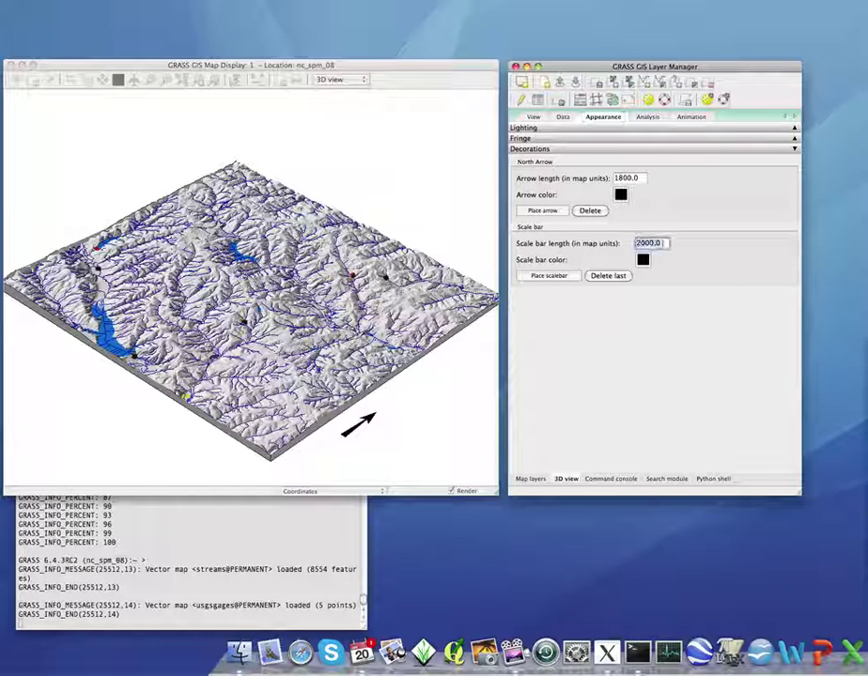
double_click(661, 243)
key(BackSpace)
text(2000)
click(557, 276)
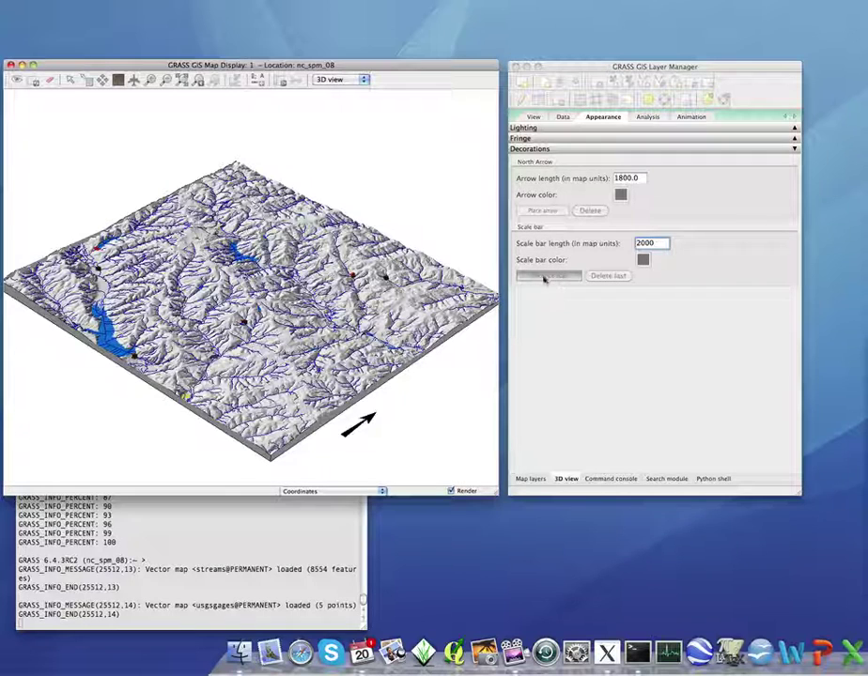
click(146, 401)
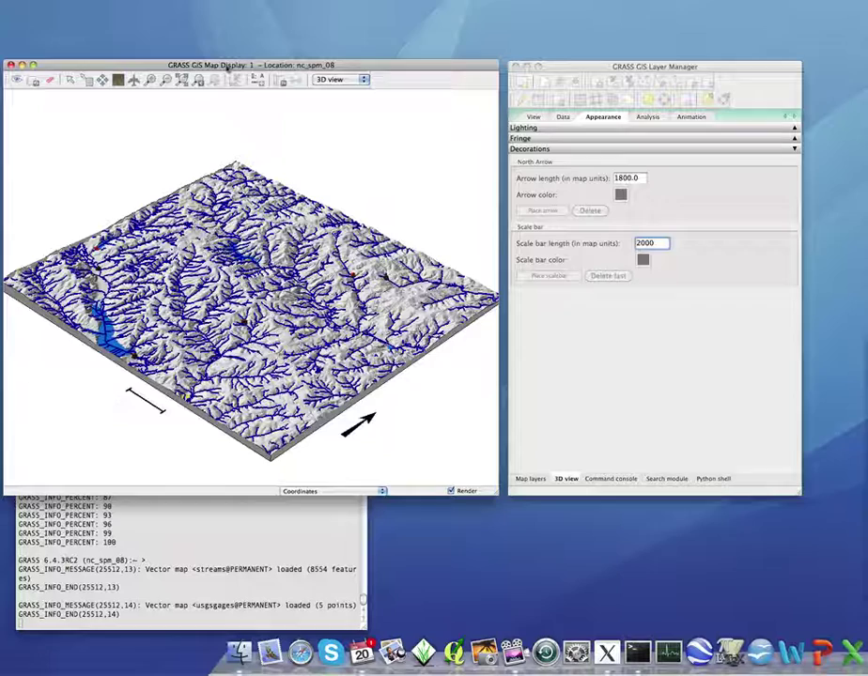
- Use the landclass96 raster as the color map of the elevation surface and hide the streams vector lines
click(533, 116)
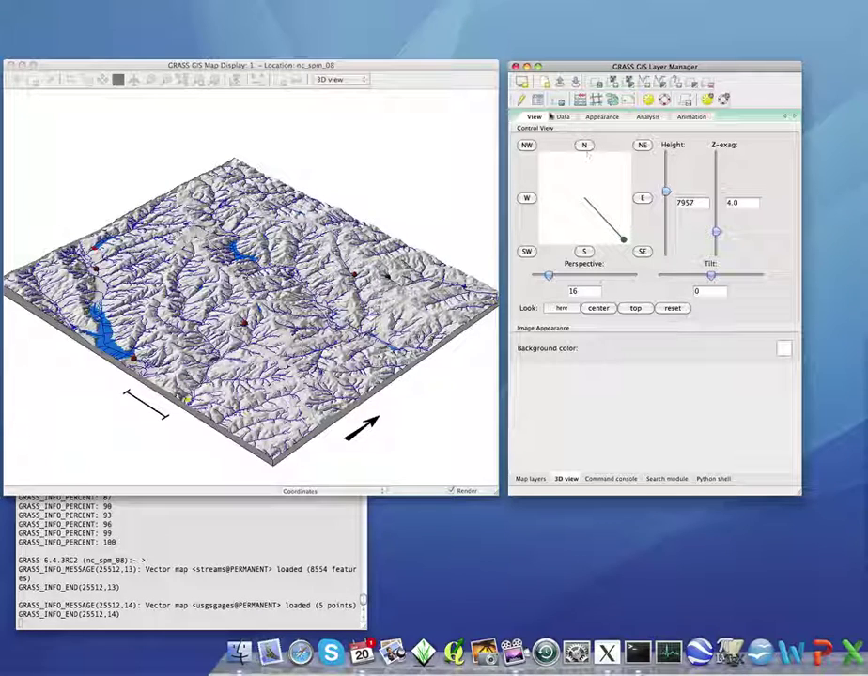
click(562, 117)
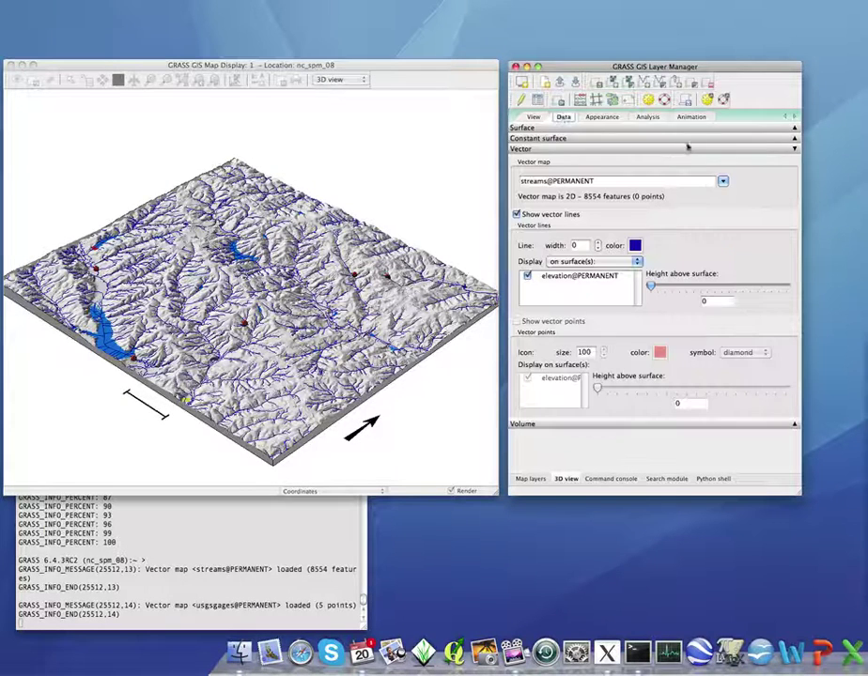
click(794, 128)
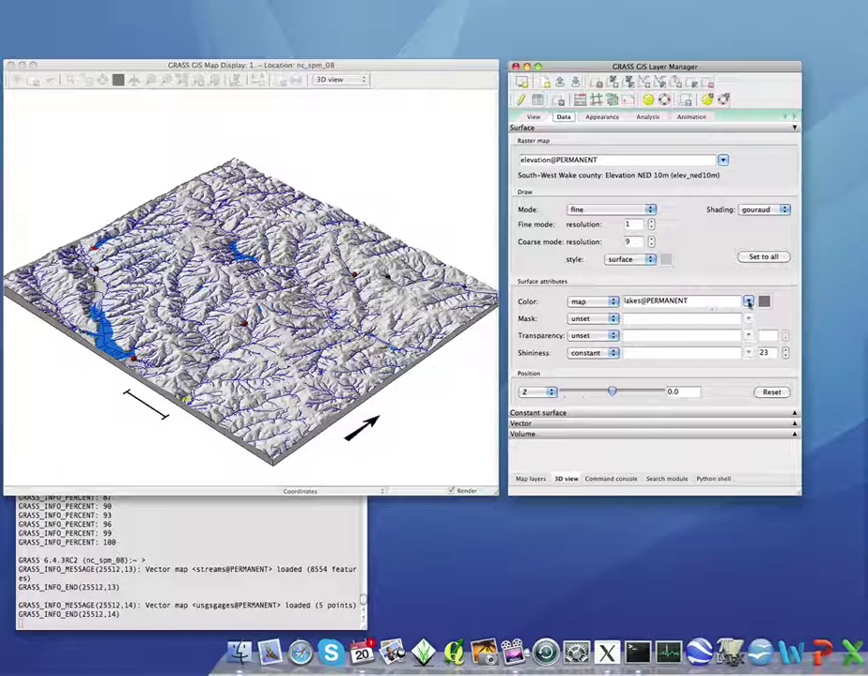
click(748, 301)
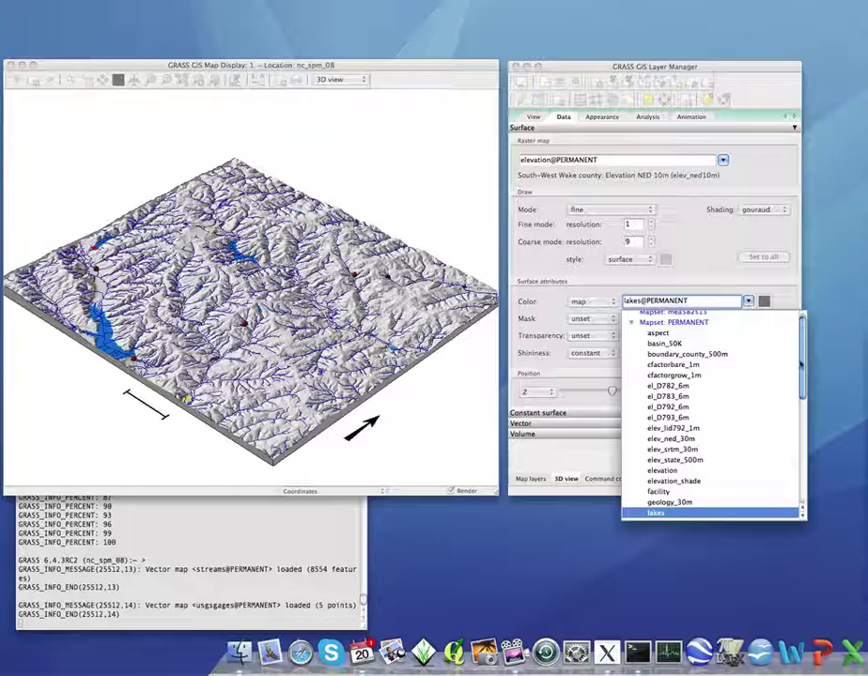
scroll(800, 382, down, 3)
scroll(800, 382, down, 5)
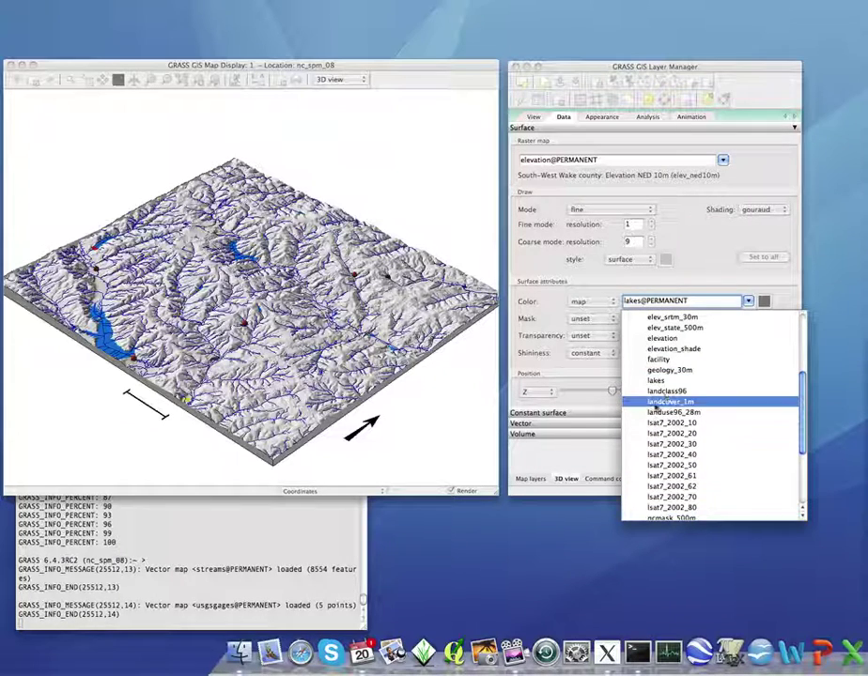
click(668, 390)
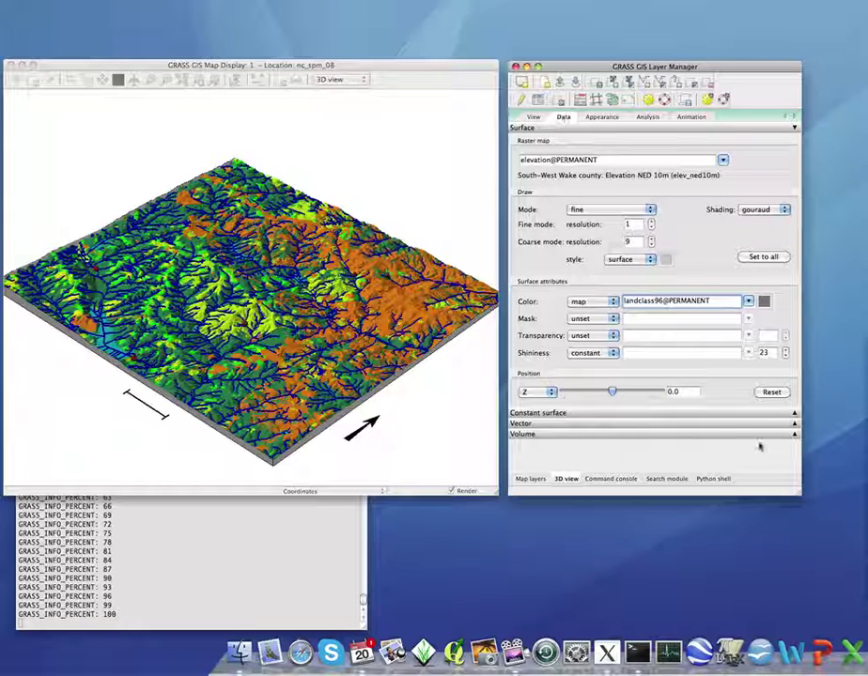
click(794, 425)
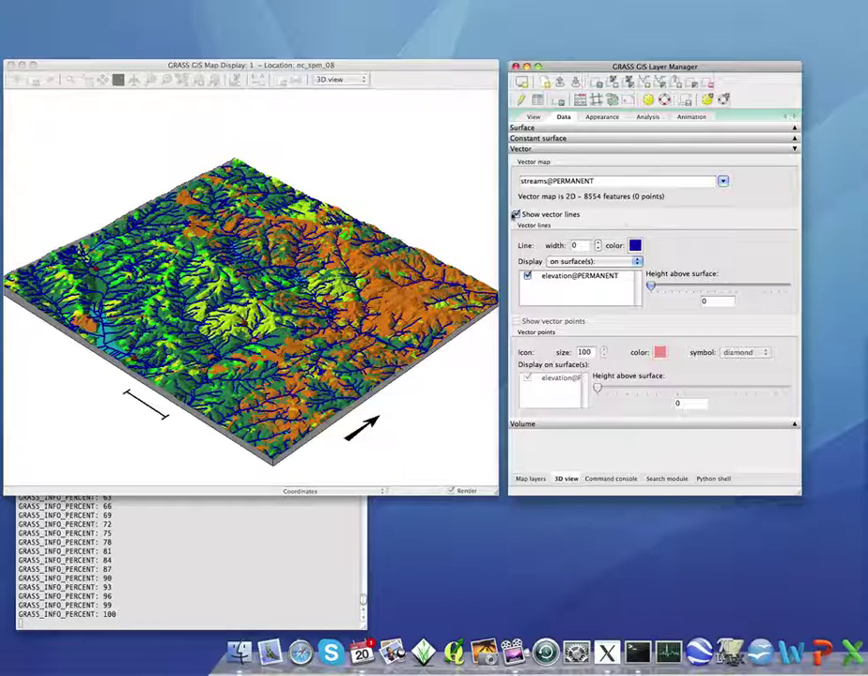
click(515, 214)
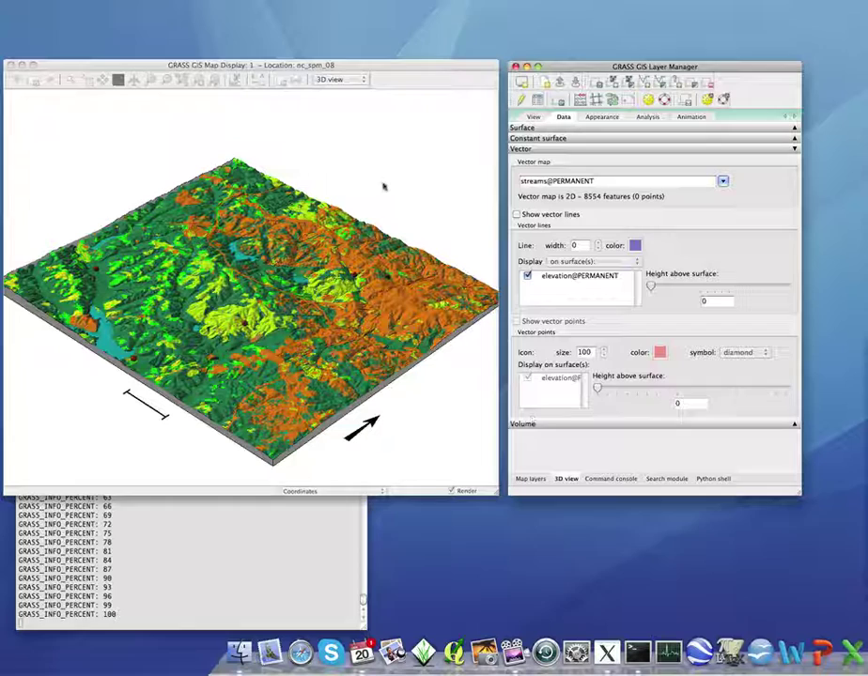
- Start a map legend for the landclass96 raster and go through its required, advanced and optional settings
click(330, 65)
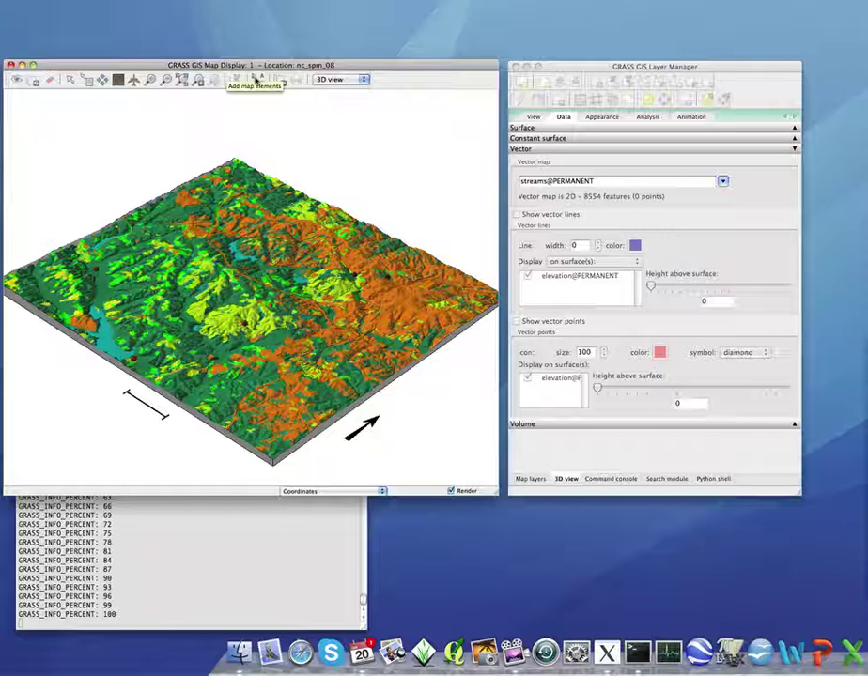
click(257, 79)
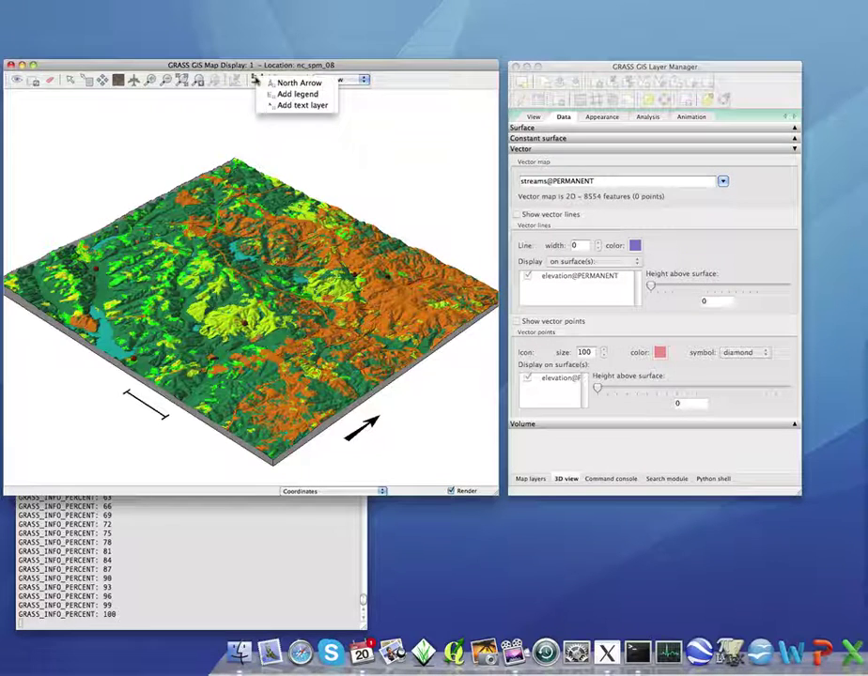
click(289, 94)
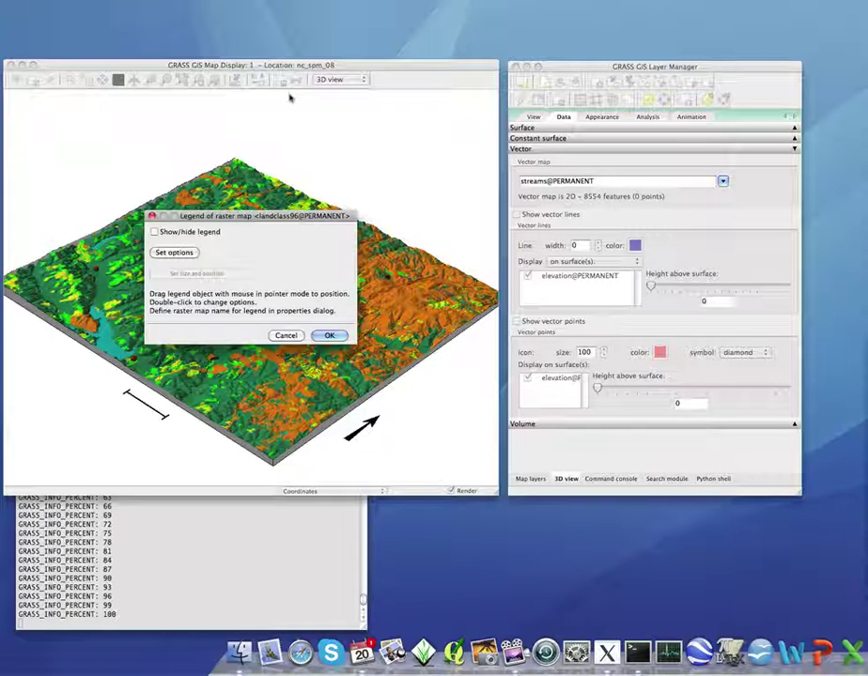
click(161, 253)
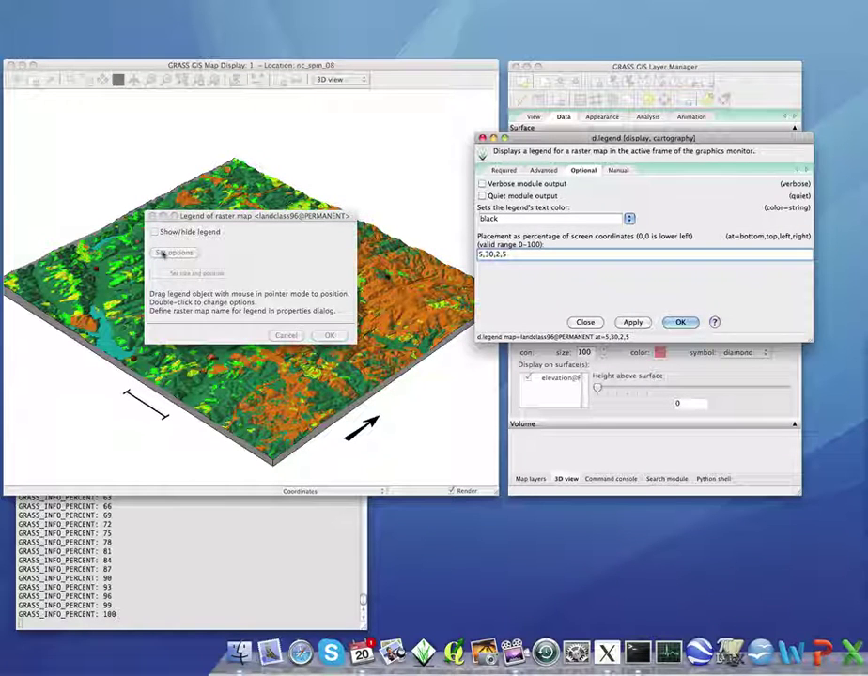
click(504, 170)
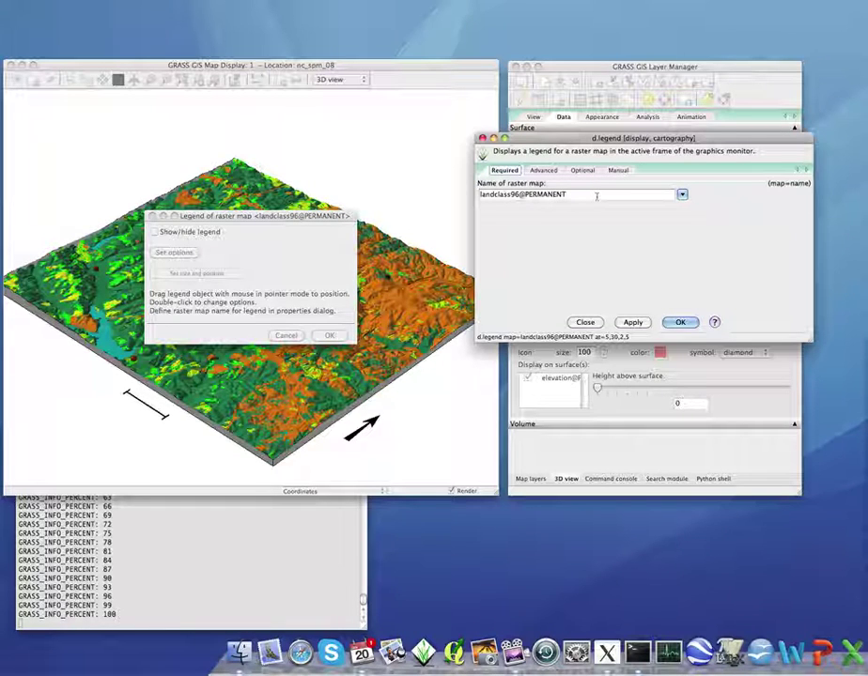
click(547, 170)
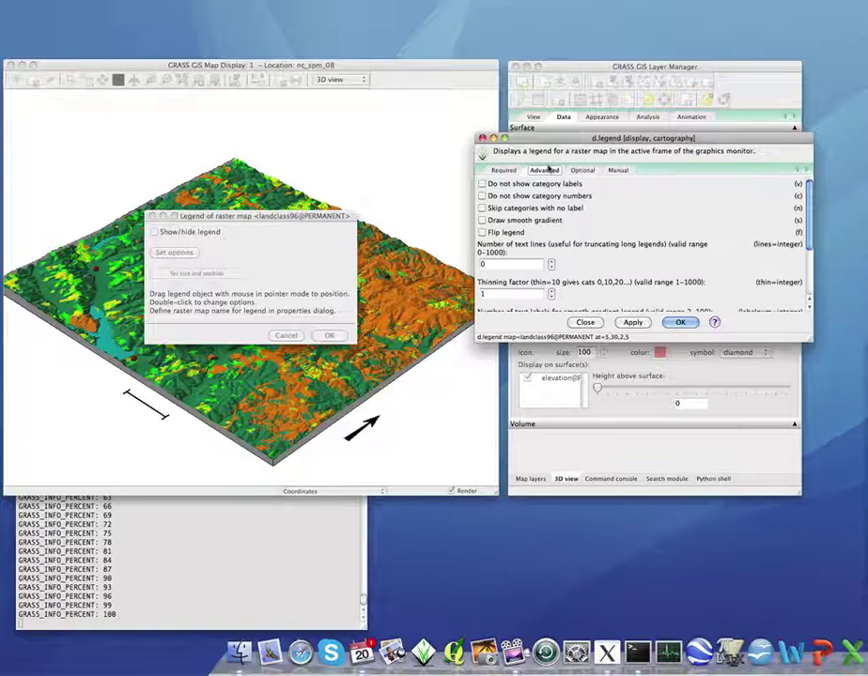
click(582, 170)
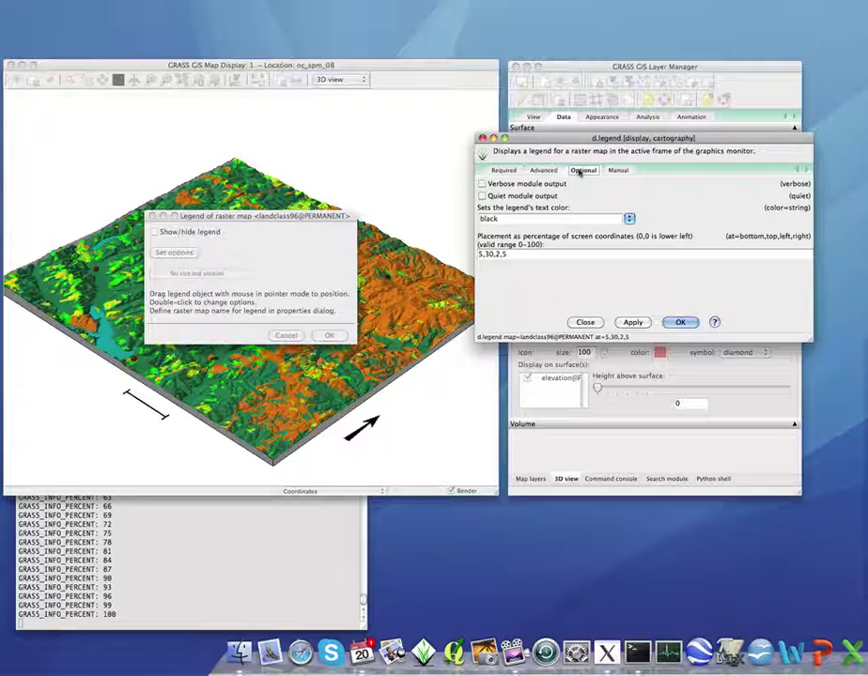
- Set the legend placement to 5,30,2,5 percent of the screen and show the legend in the 3D display
click(487, 254)
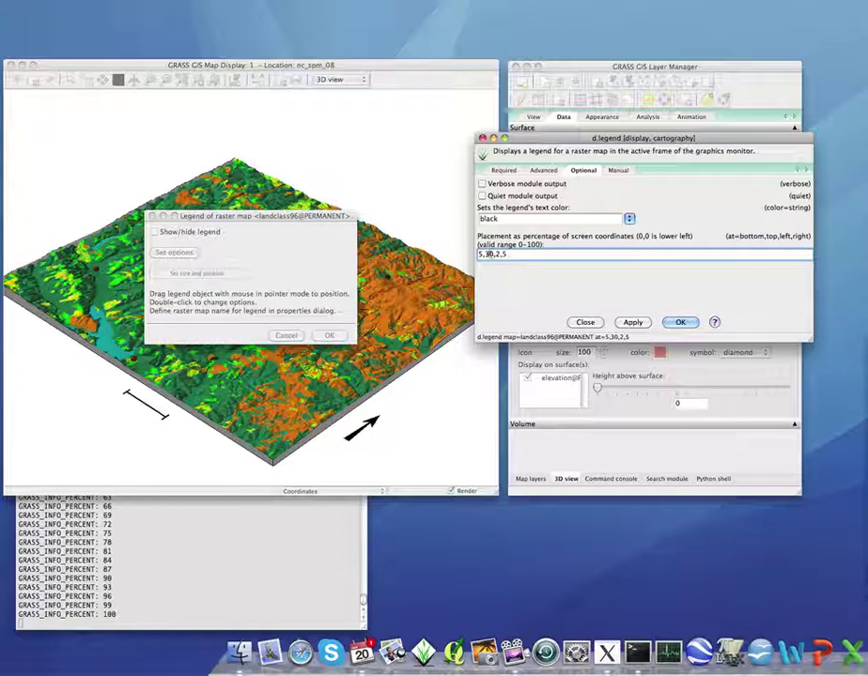
drag(480, 253, 510, 253)
text(5,)
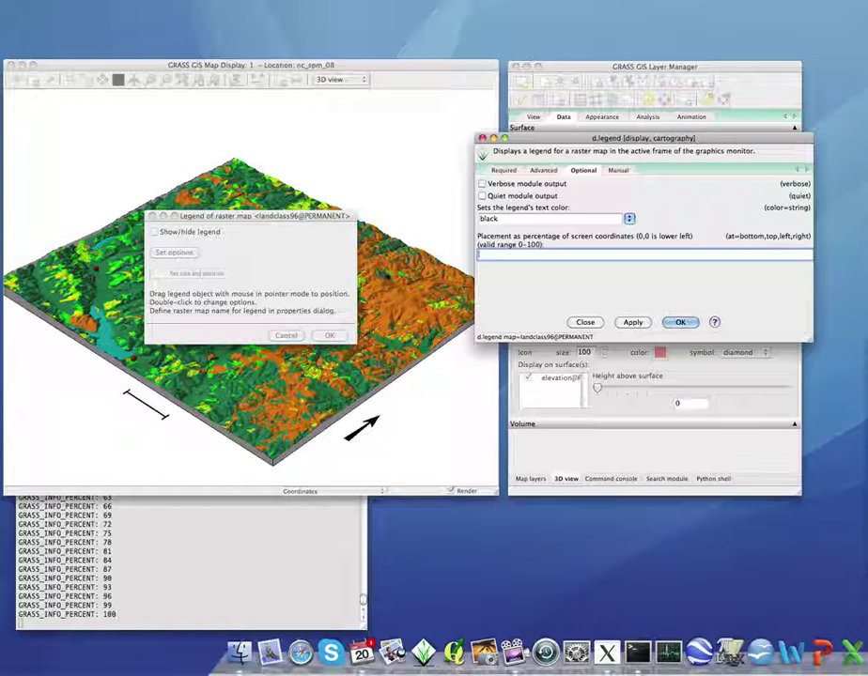
text(30,)
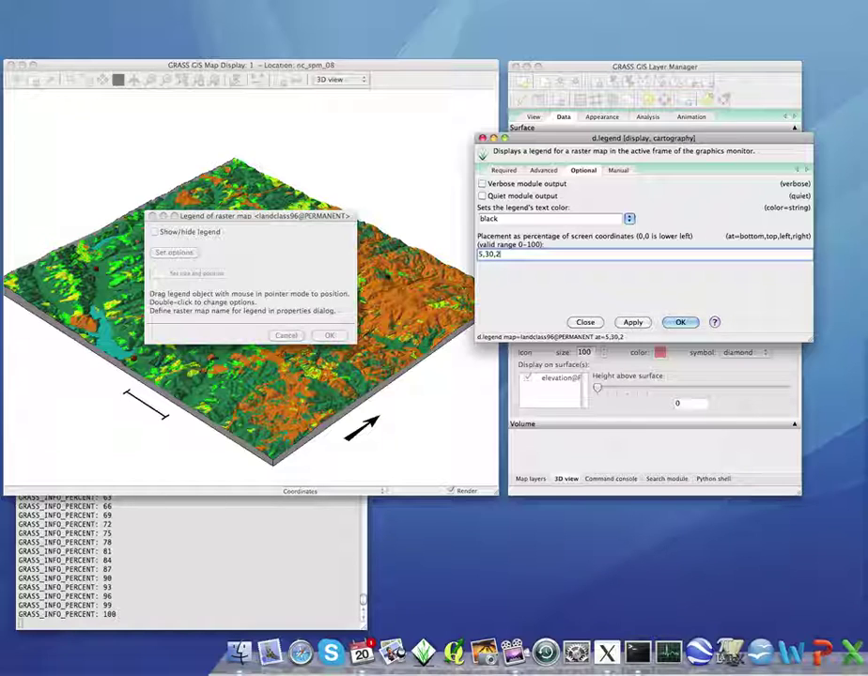
text(2,5)
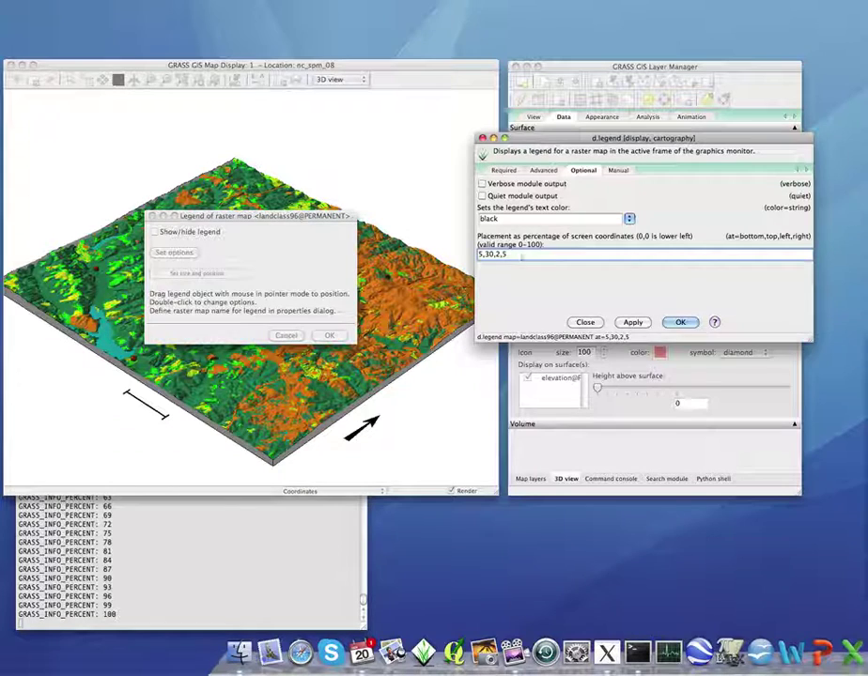
click(681, 322)
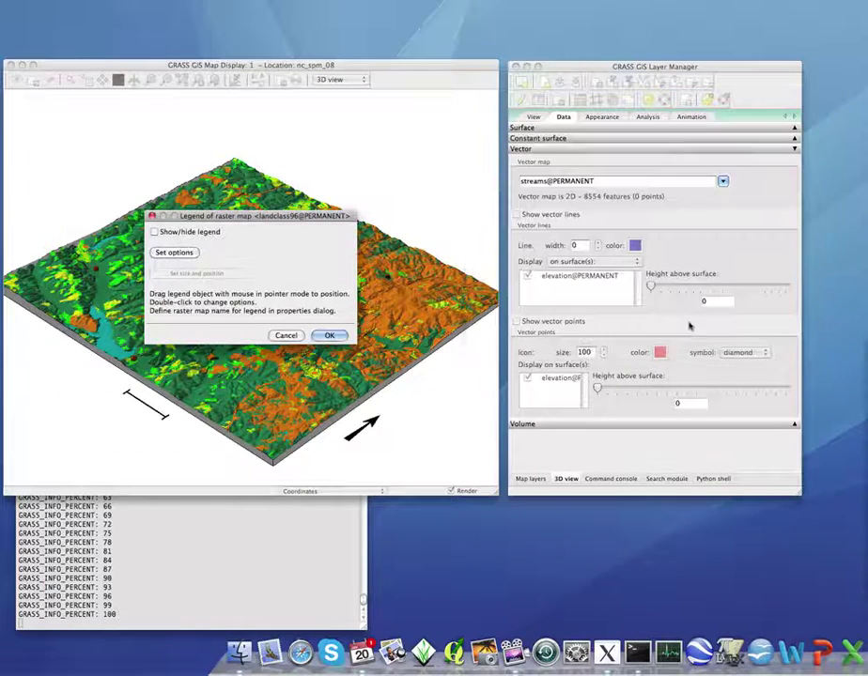
click(154, 231)
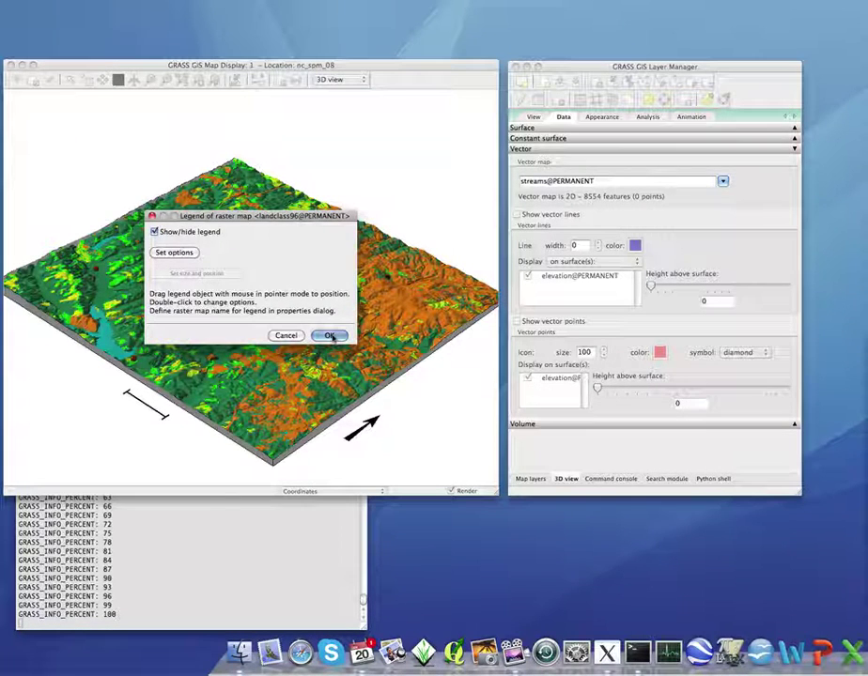
click(329, 336)
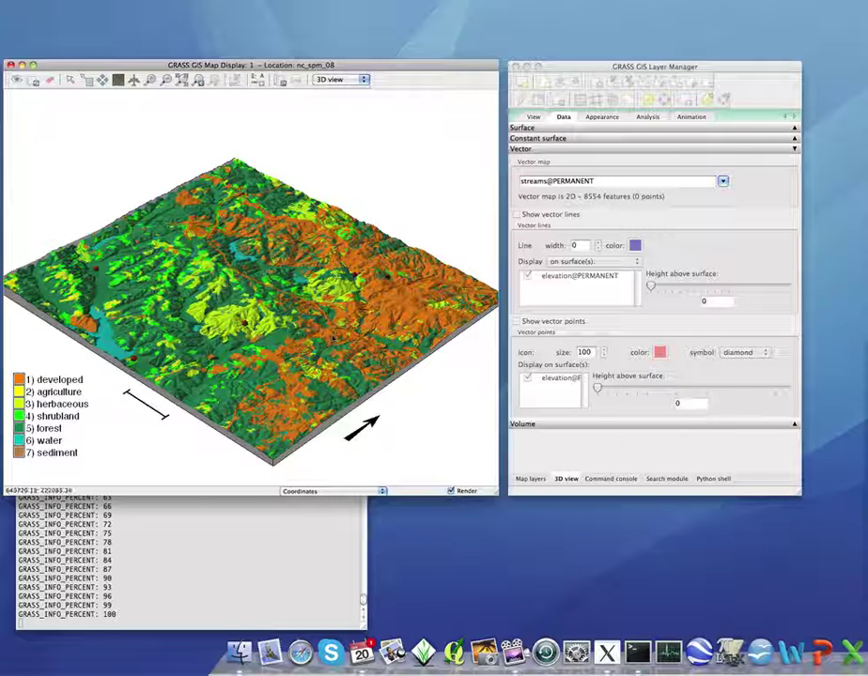
- Save the 3D display as a 936 by 749 TIF image named landuse3d on the Desktop
click(283, 84)
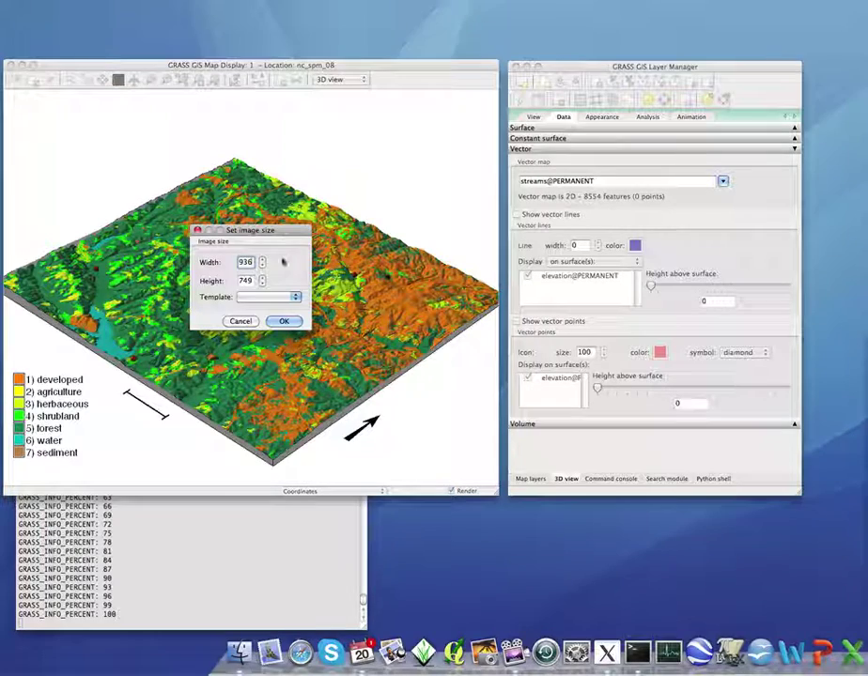
click(284, 321)
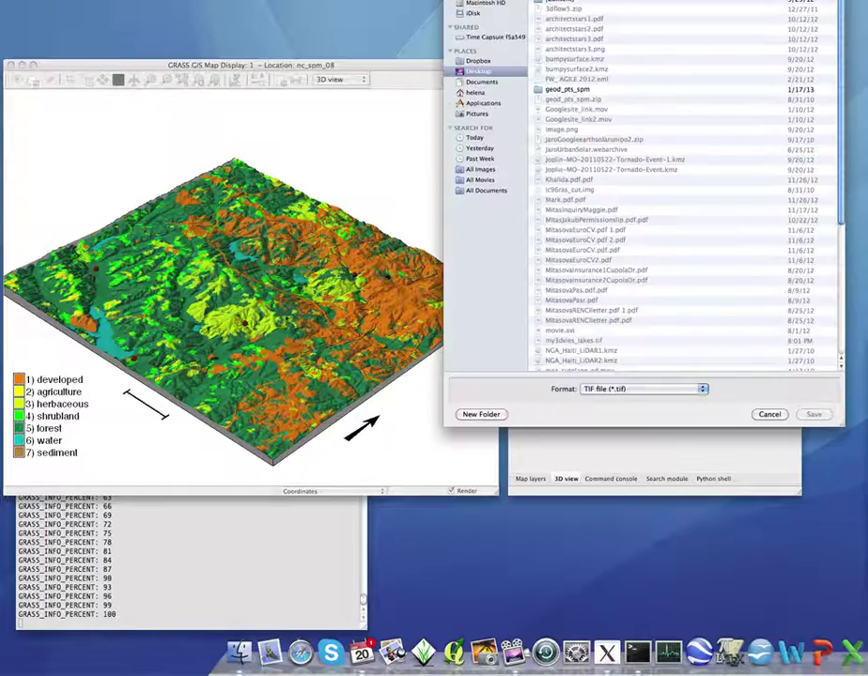
drag(512, 0, 371, 108)
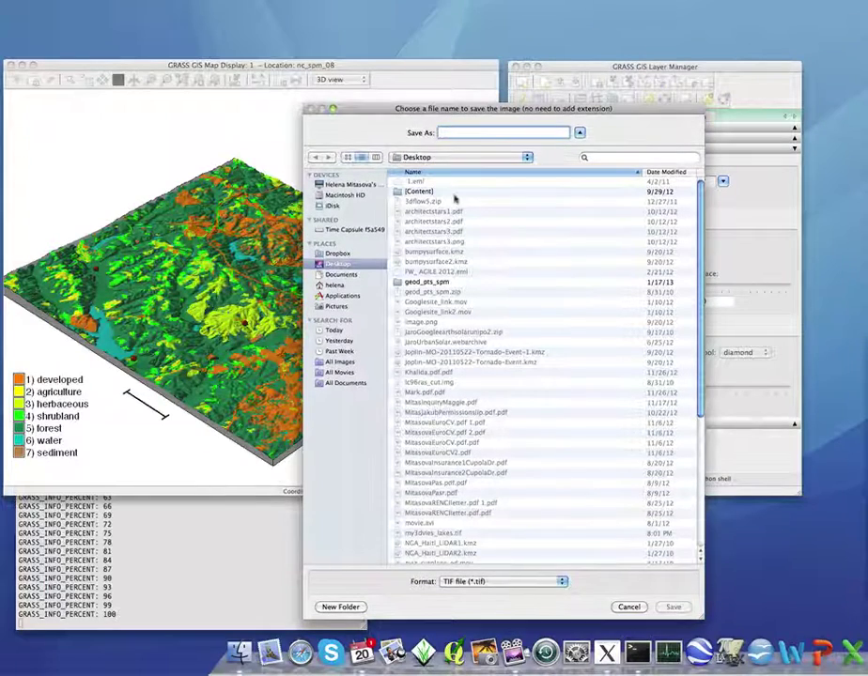
drag(699, 616, 634, 474)
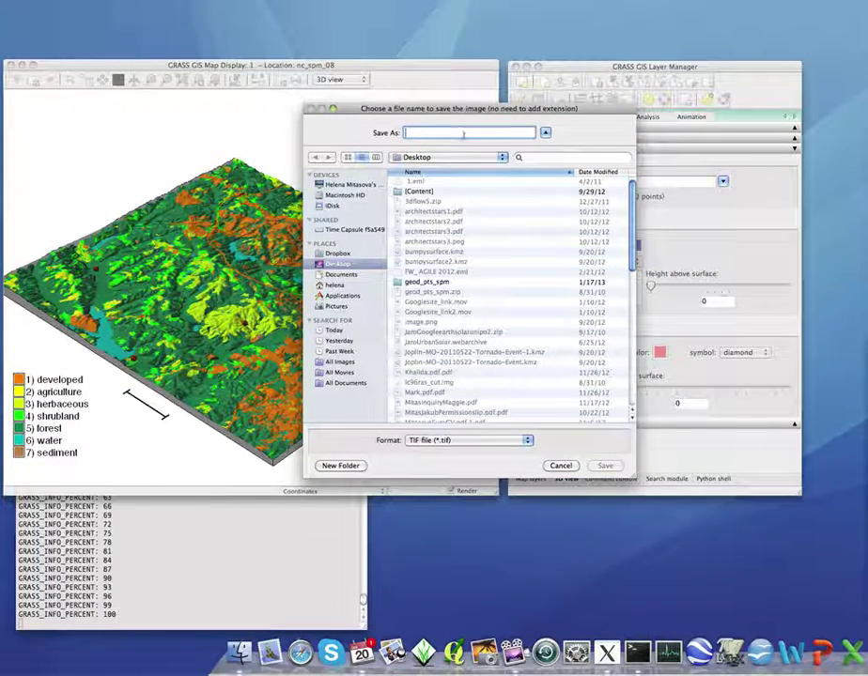
text(lan)
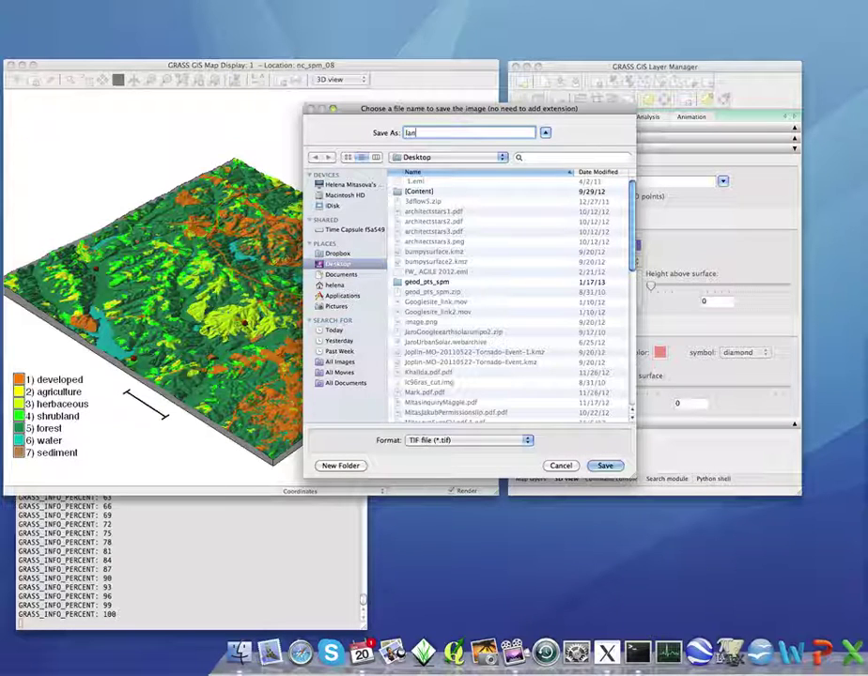
text(duse3)
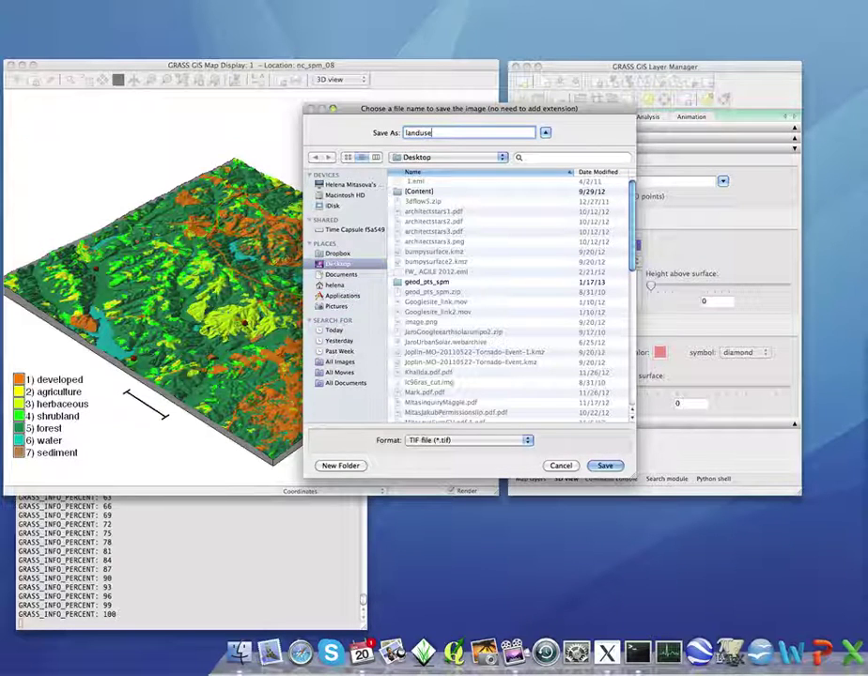
text(d)
click(605, 464)
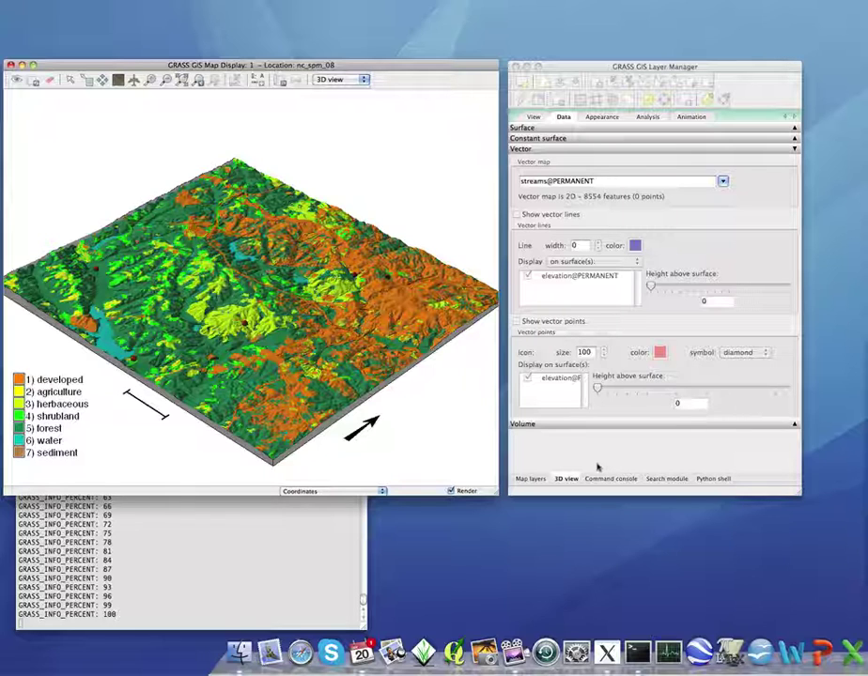
- Generate the m.nviz.image command for the current 3D scene and highlight its text in the command output
click(670, 66)
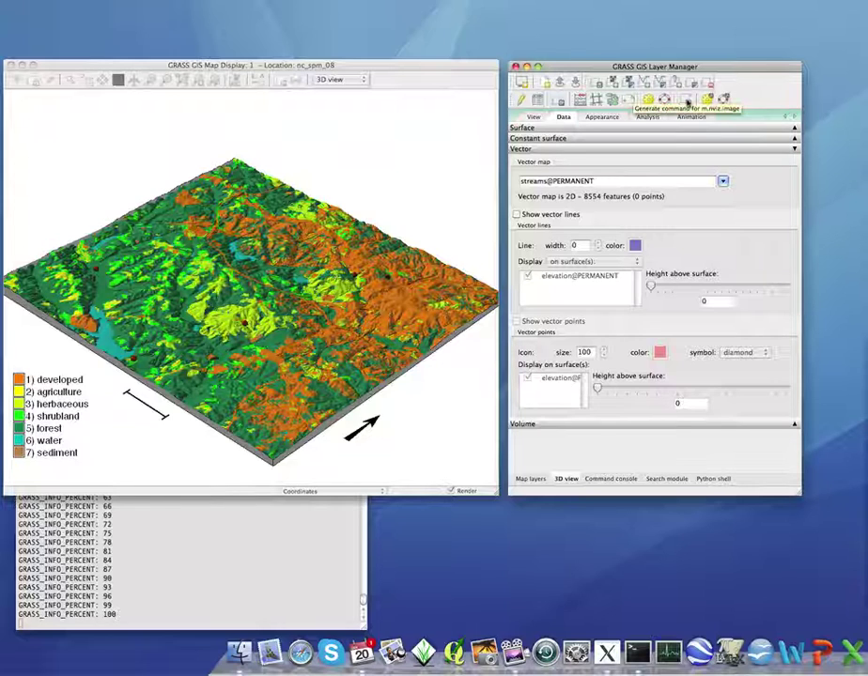
click(685, 99)
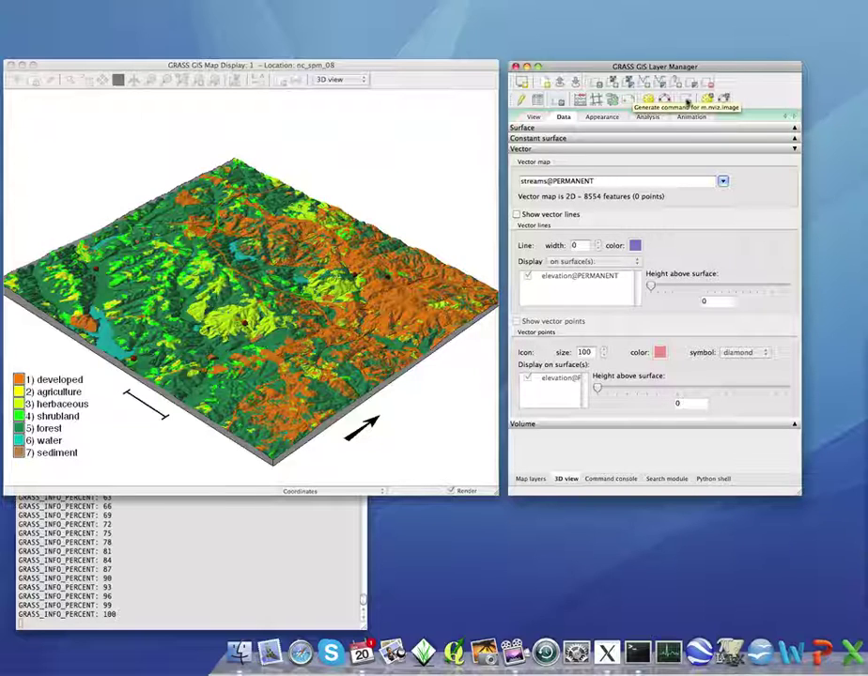
click(686, 102)
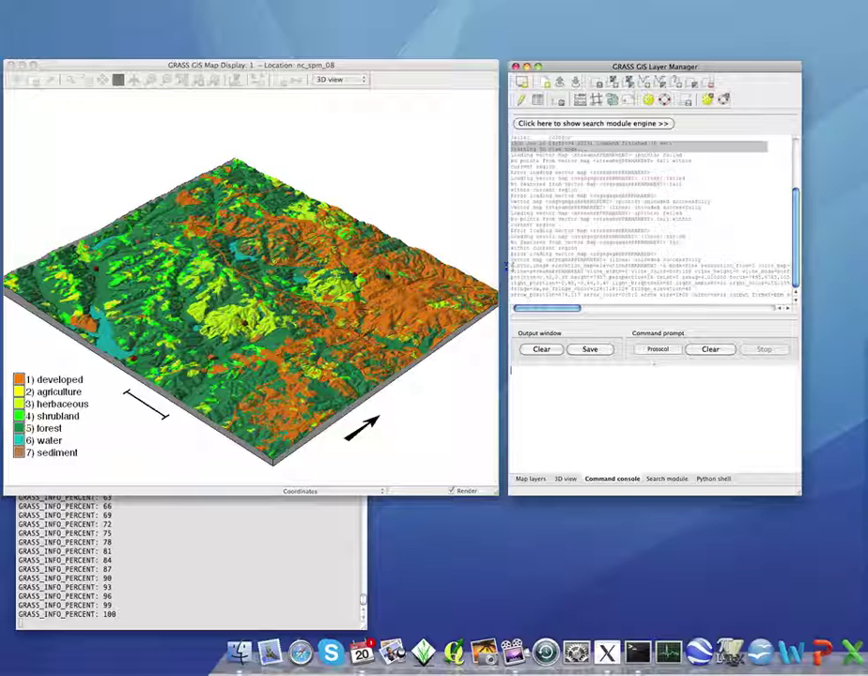
drag(510, 267, 783, 295)
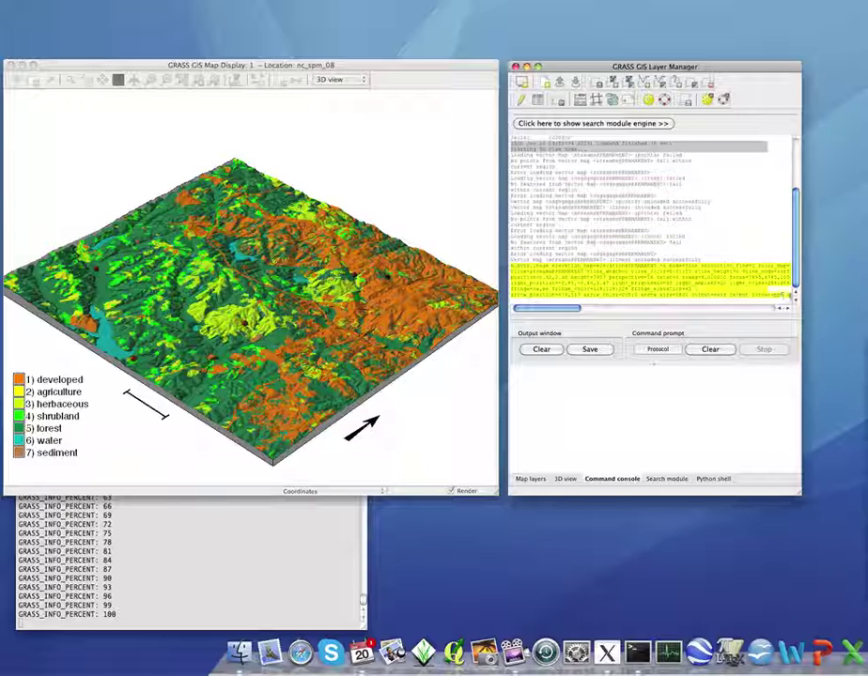
click(780, 298)
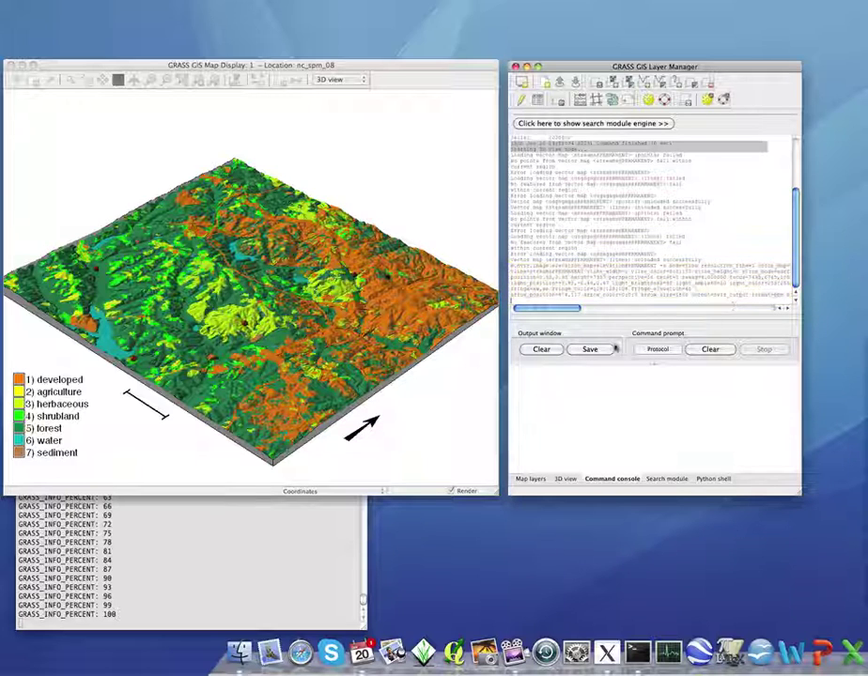